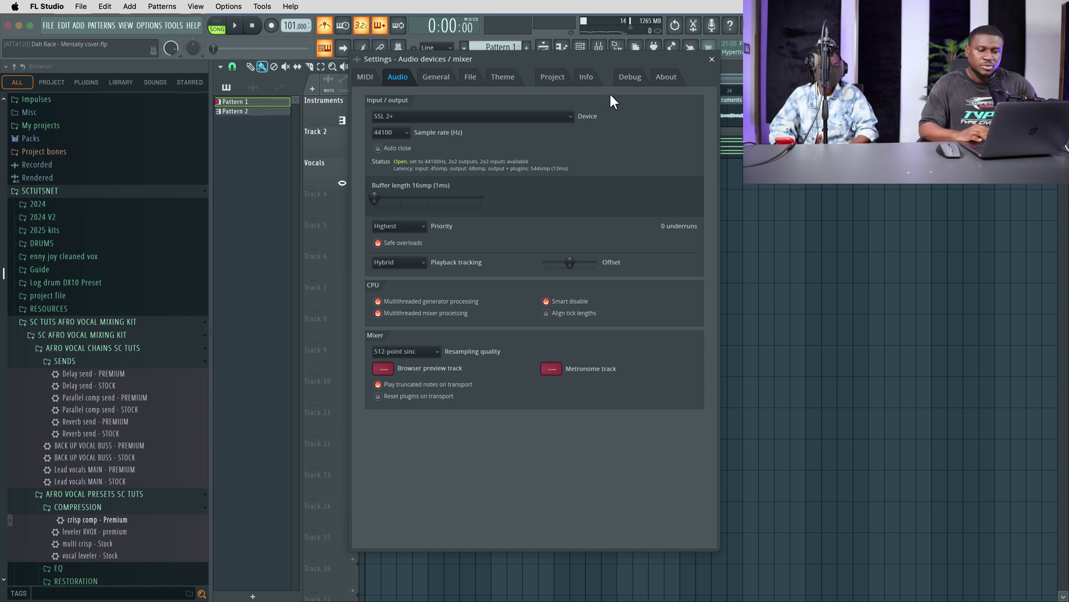
- Close the audio settings and make playlist Track 4 an audio track routed to mixer Insert 4
click(712, 60)
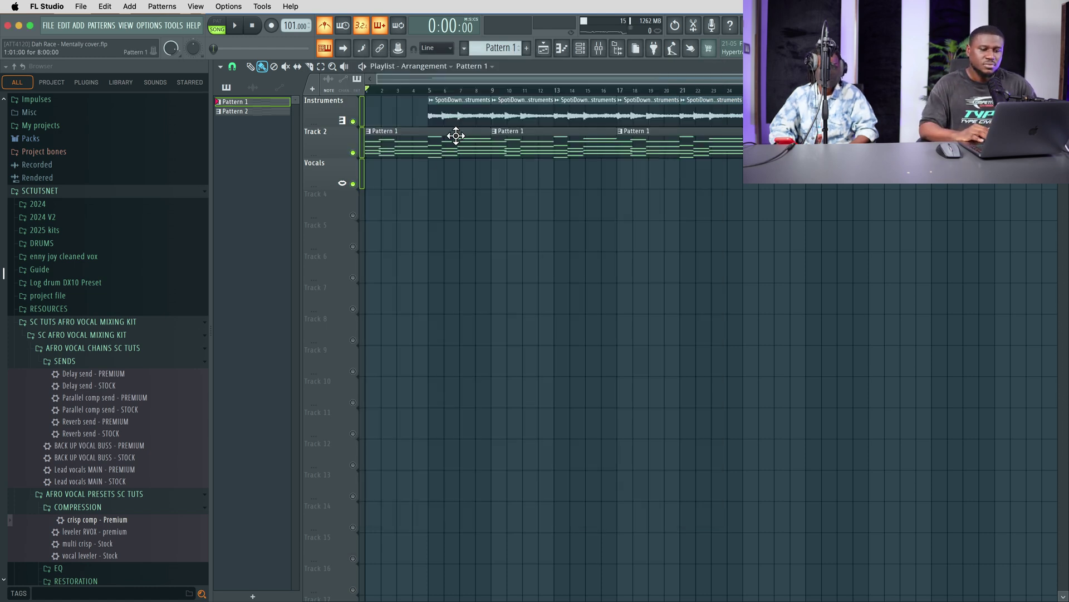
right_click(326, 168)
key(Escape)
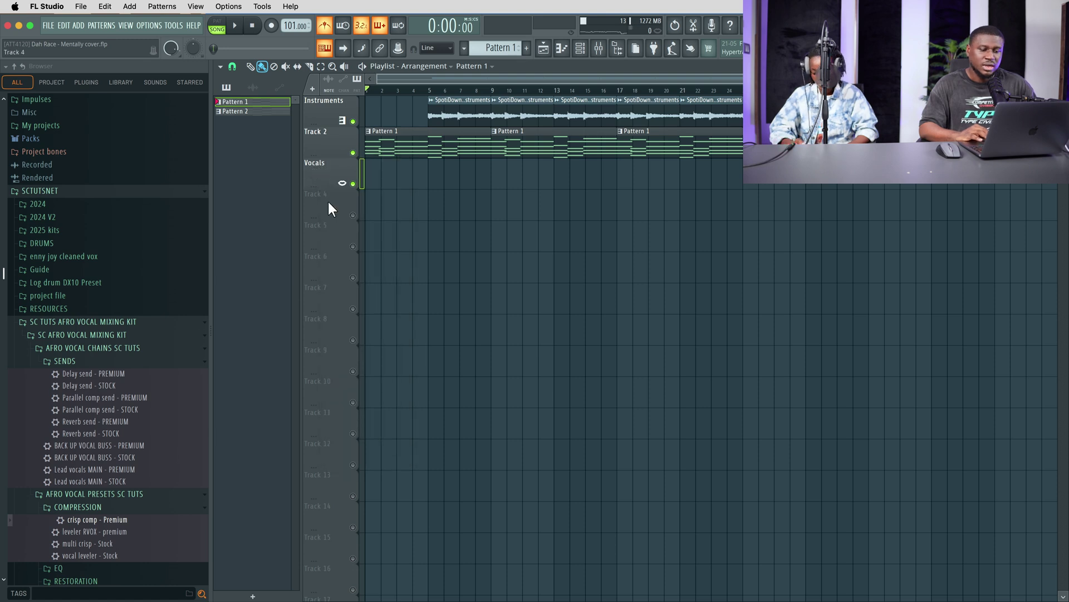
right_click(329, 203)
mouse_move(357, 273)
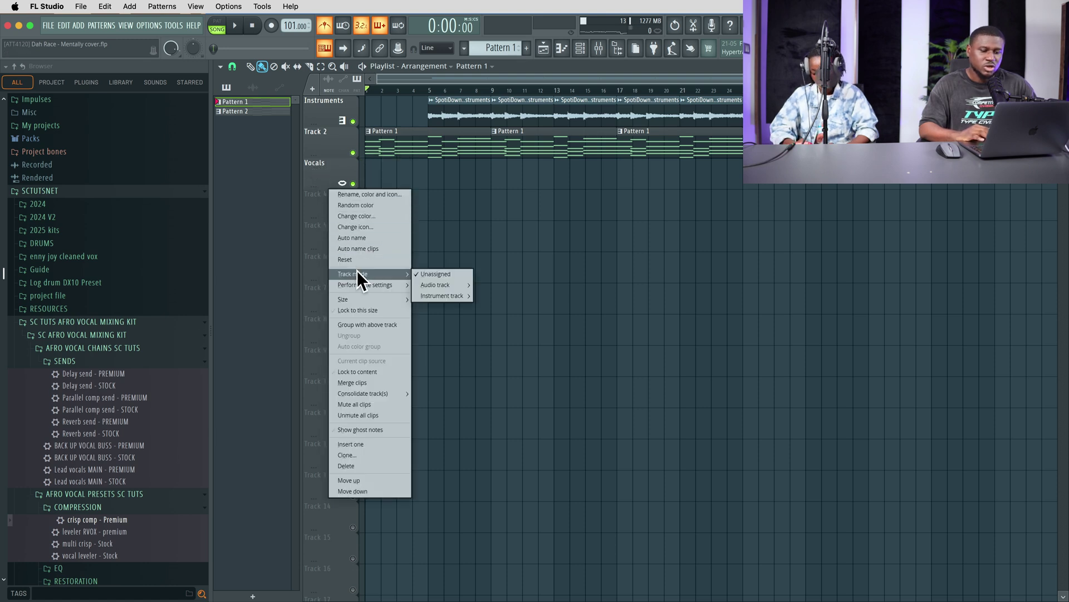
mouse_move(450, 283)
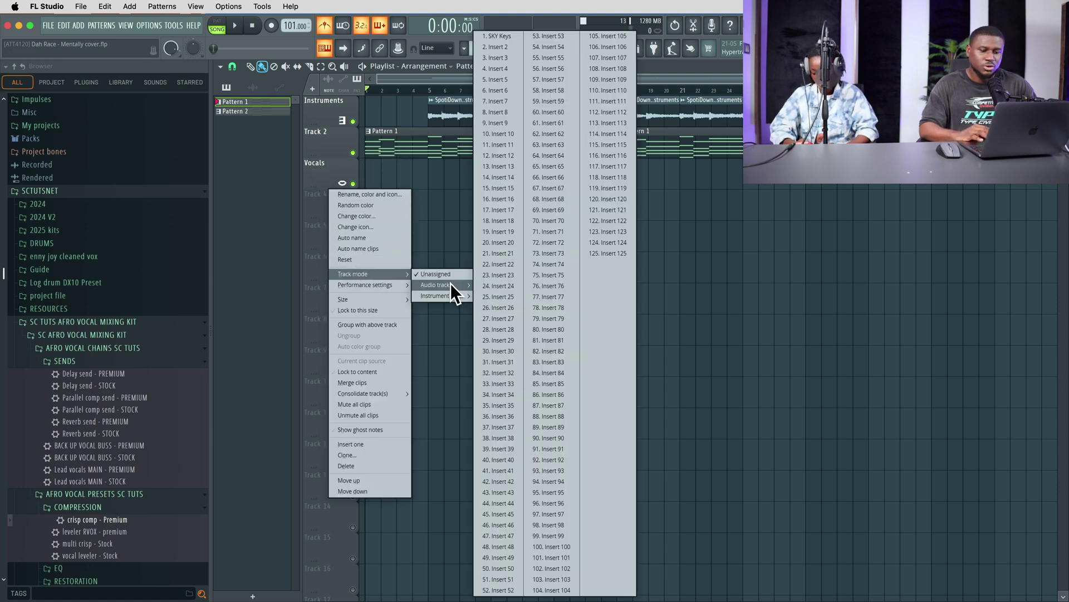
click(496, 68)
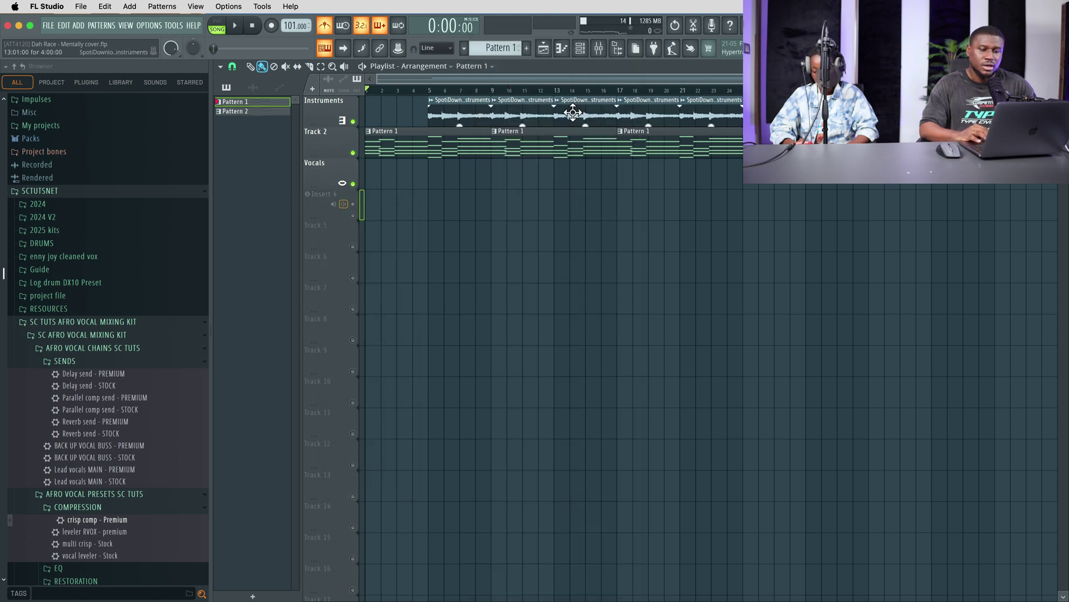
- Open the mixer and rename Insert 4 as "Lead vox"
click(600, 49)
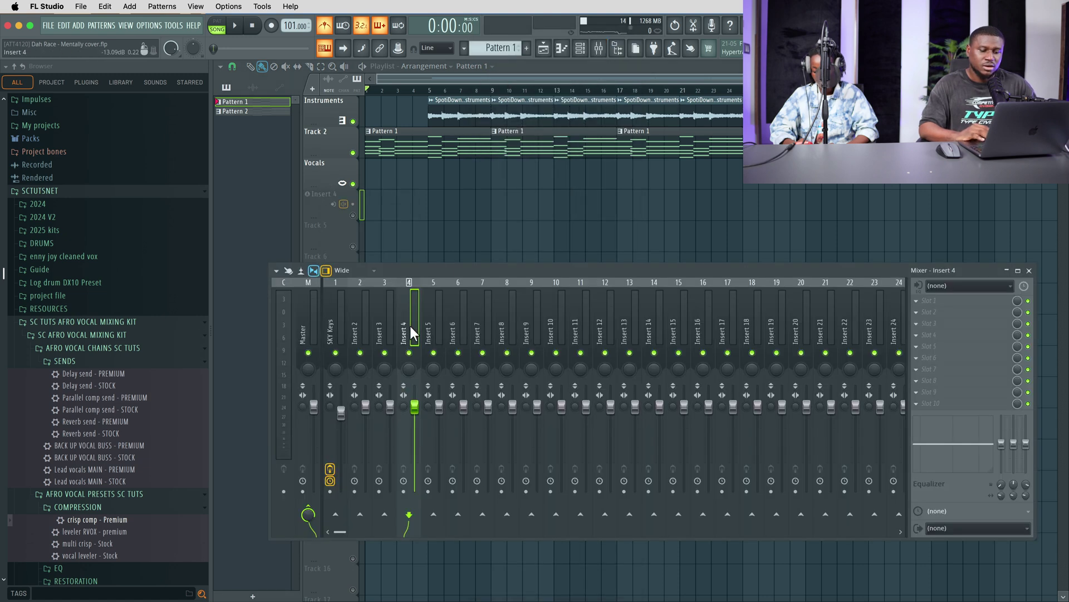
right_click(407, 325)
click(449, 266)
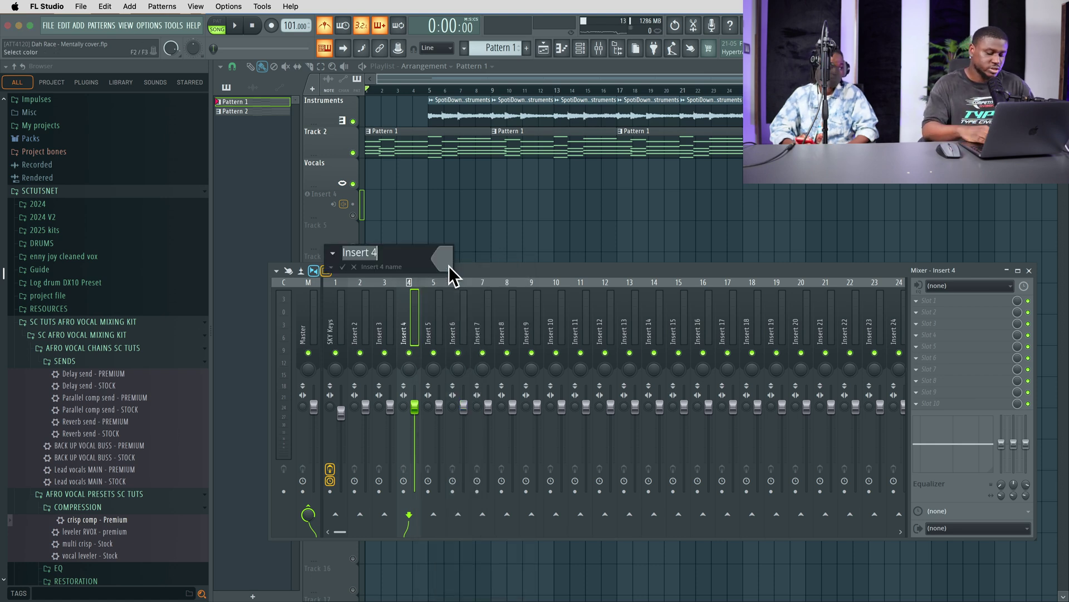
text(Lead bvo)
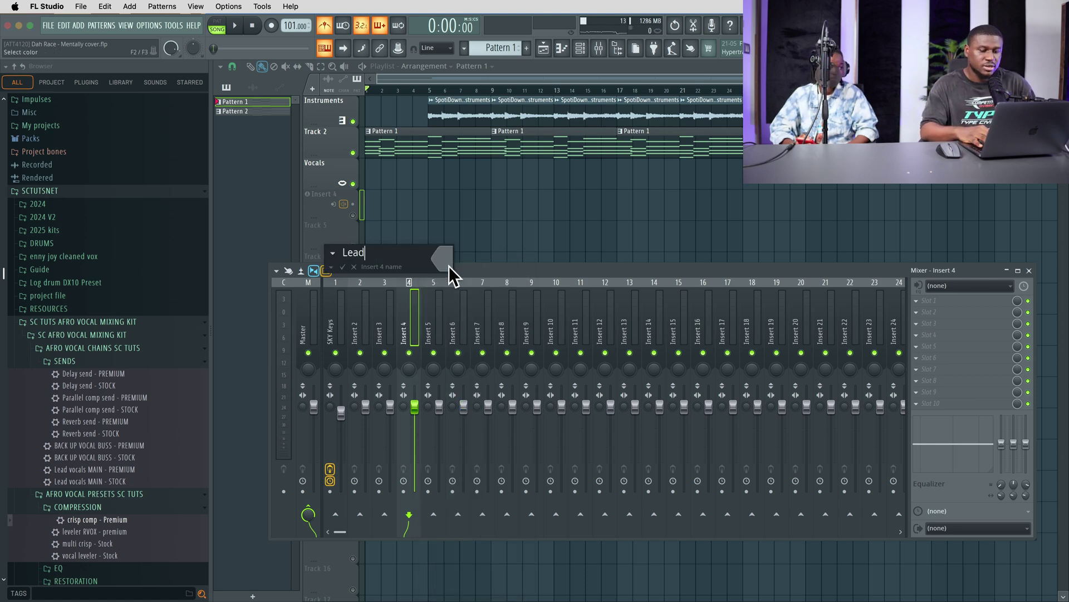
key(BackSpace)
key(BackSpace)
key(BackSpace)
text(vox)
key(Return)
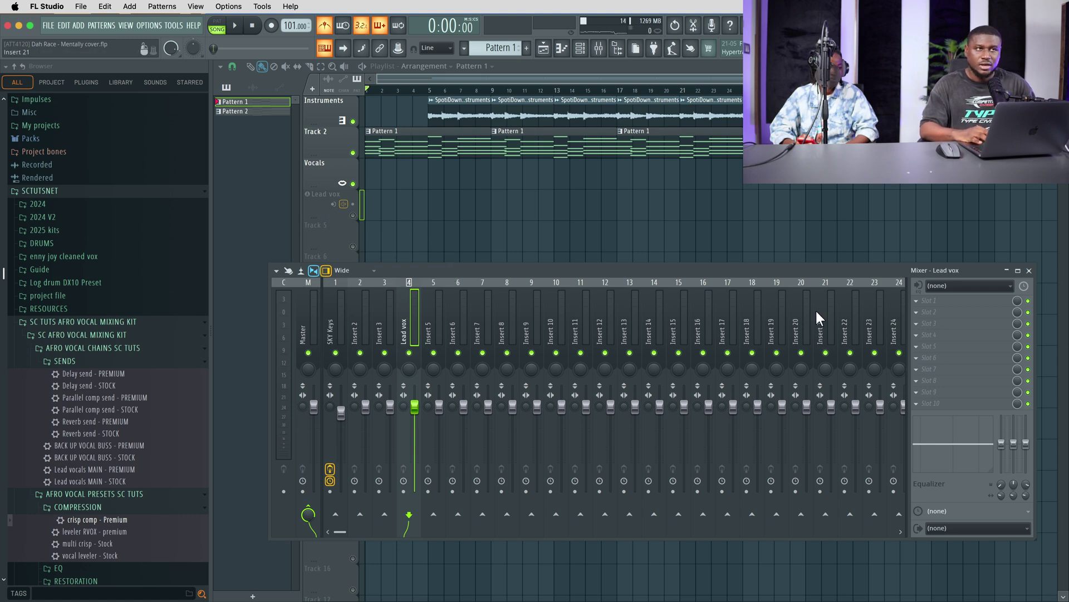
- Set the Lead vox mixer track's audio source to mono Input 1 and turn its external input monitoring off
click(955, 287)
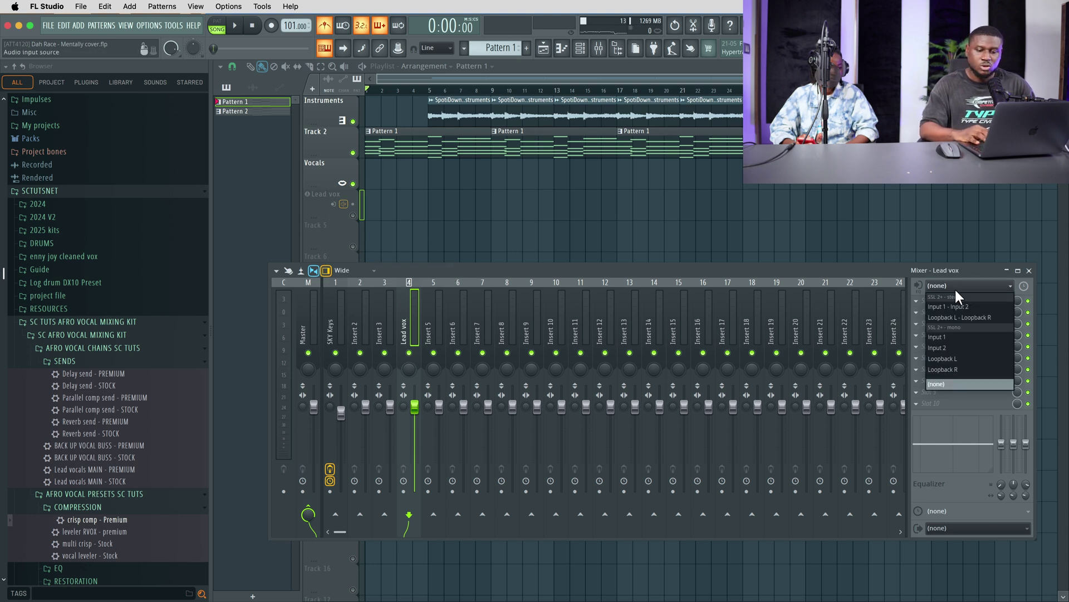
click(940, 338)
click(918, 286)
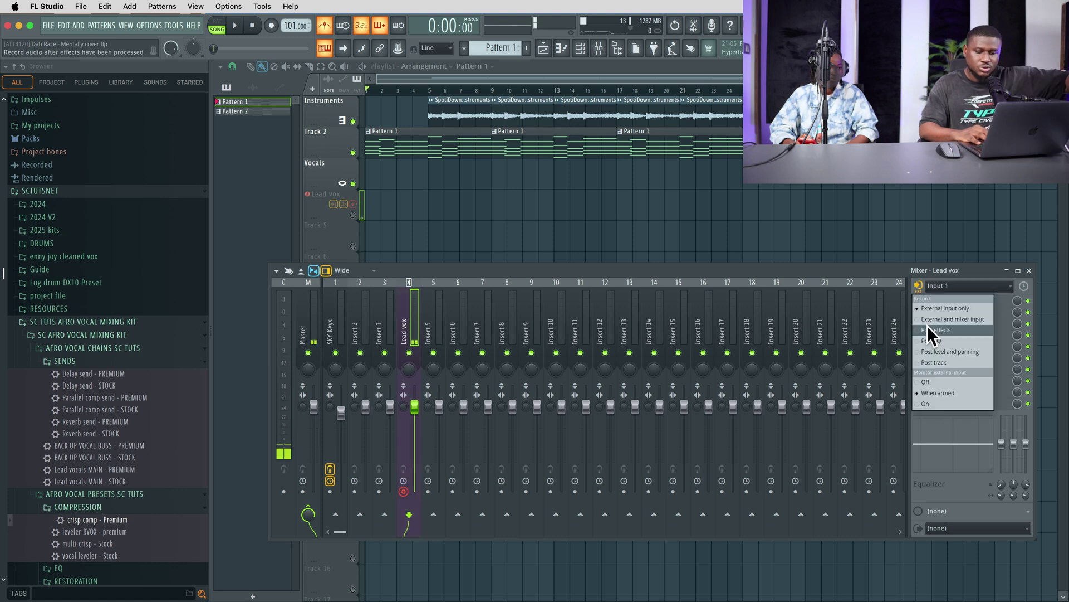
click(930, 382)
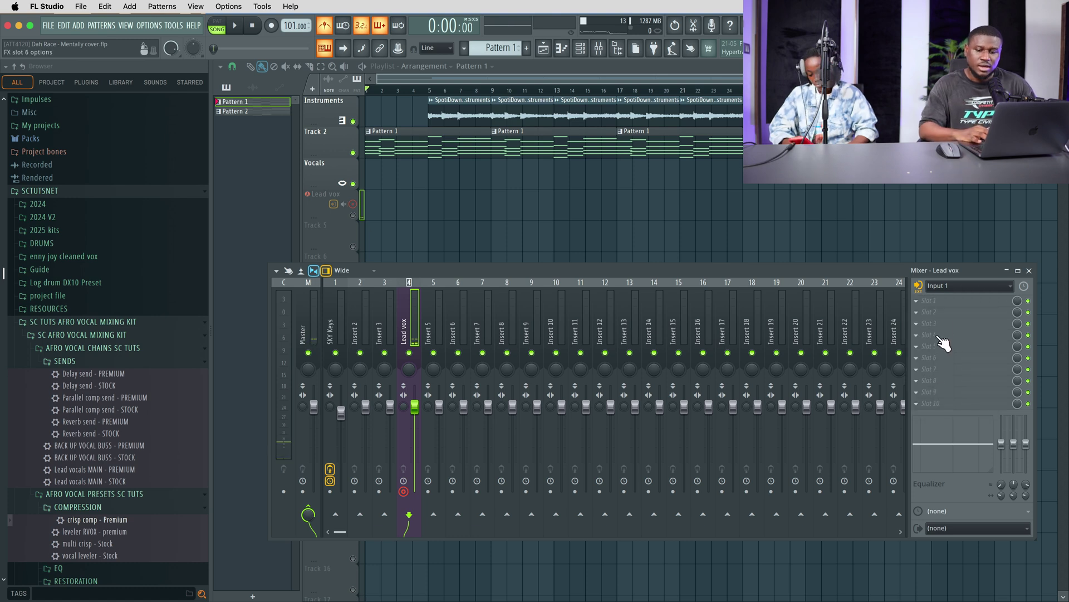
click(919, 286)
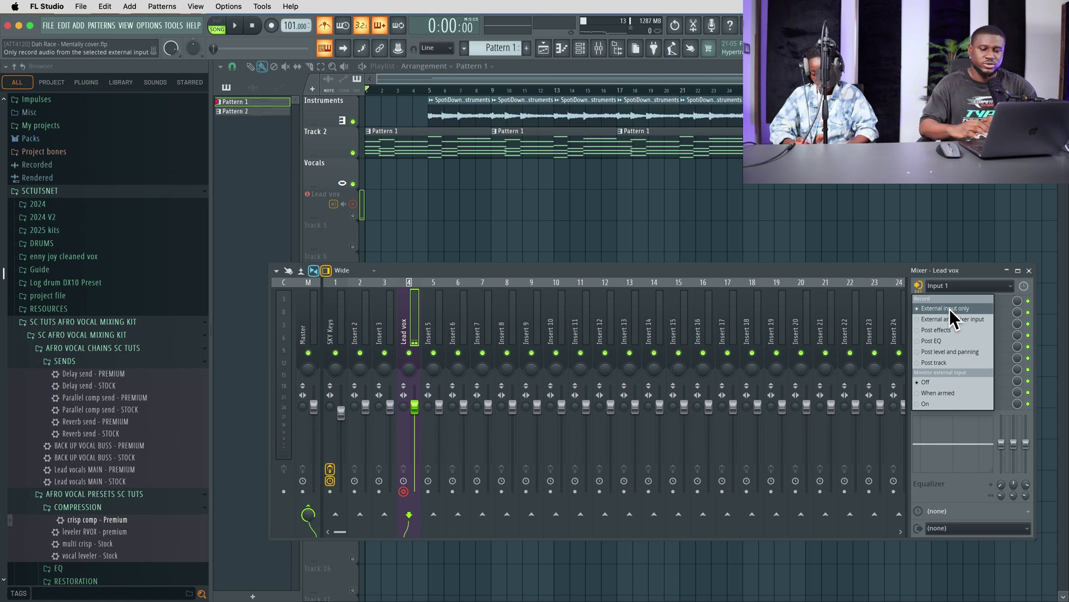
- Record a vocal take on the Lead vox track from the song start, stopping at about bar 21
click(273, 26)
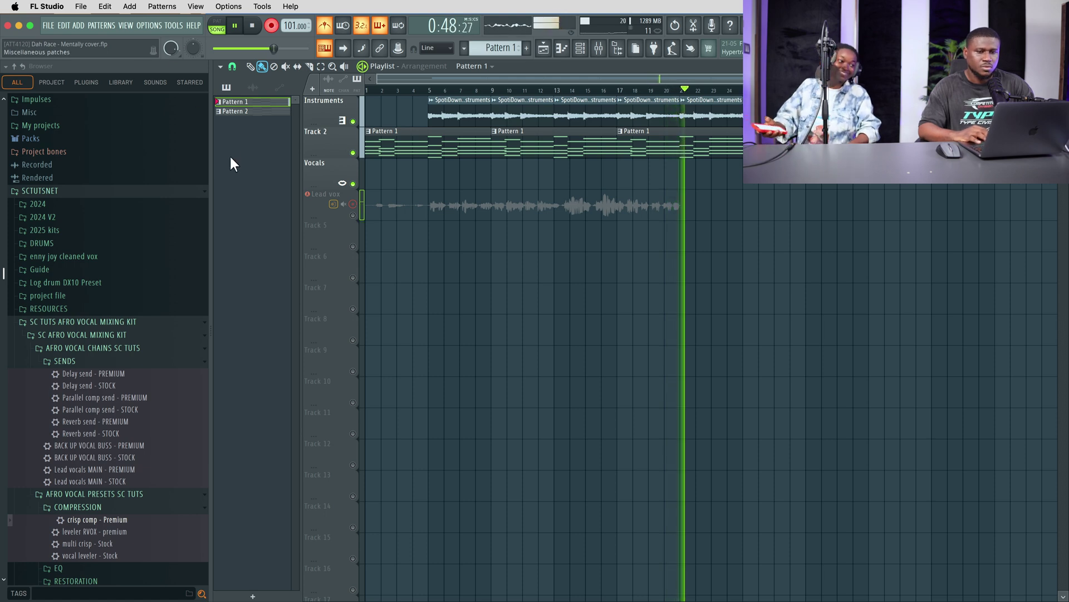
key(space)
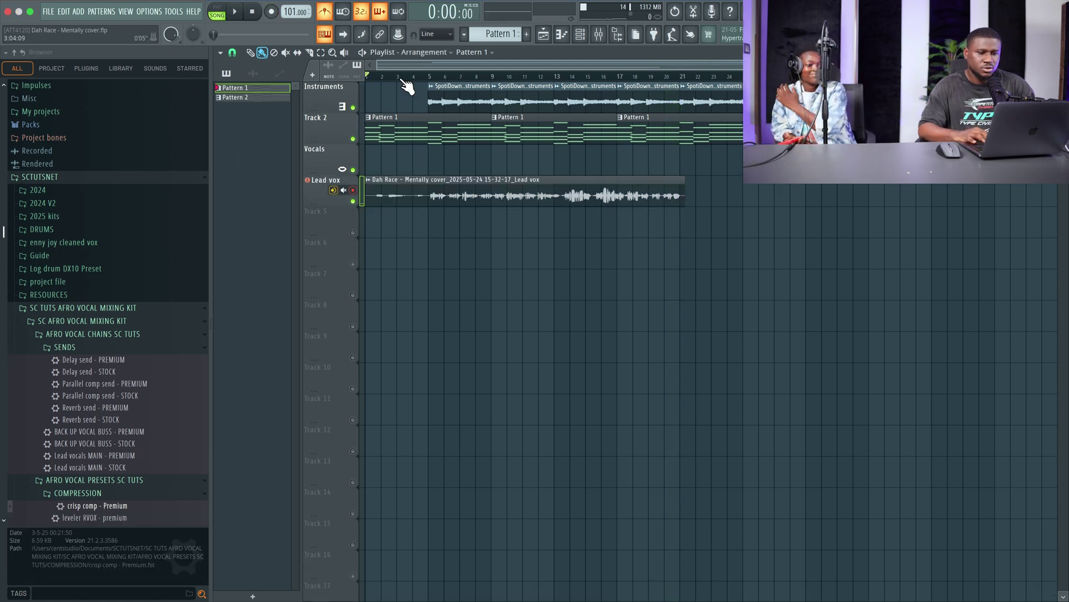
- Play back the recorded take with the mixer open and lower the SKY Keys fader to about -2.6 dB
key(F9)
key(space)
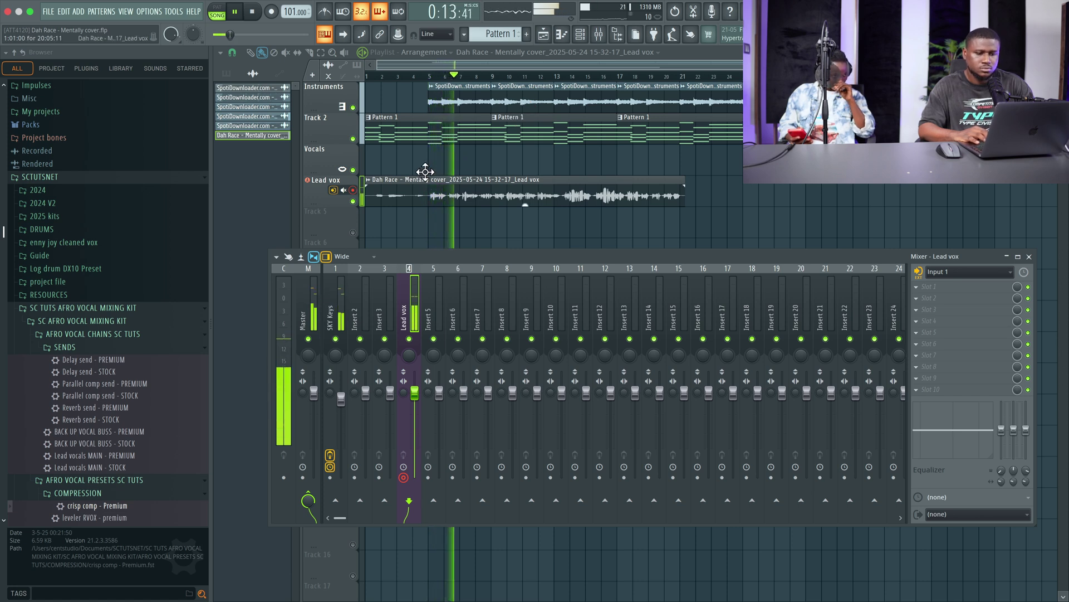
click(341, 306)
drag(341, 398, 342, 398)
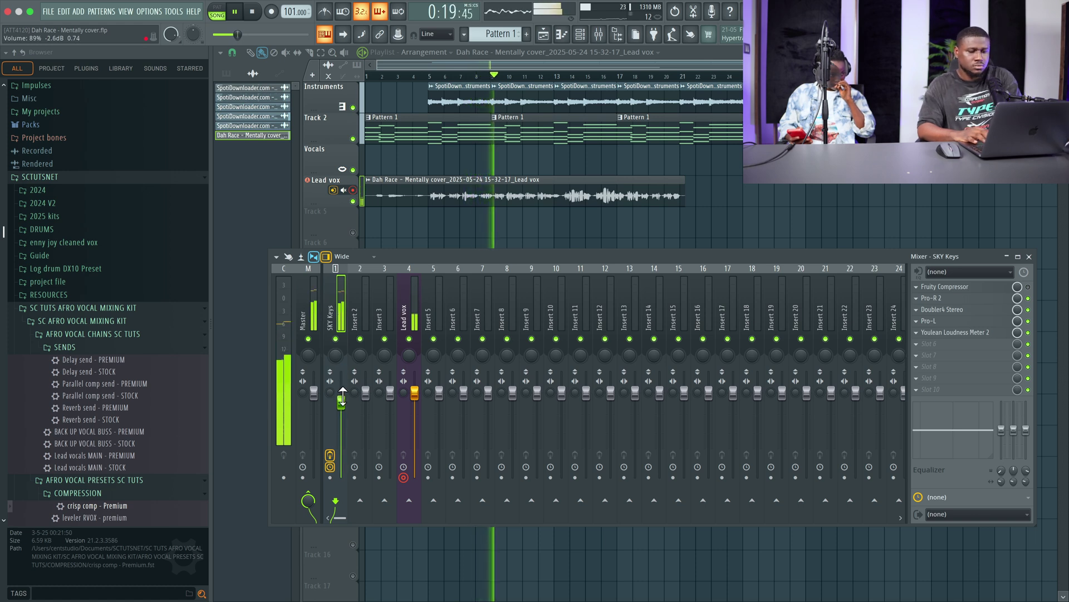
click(411, 319)
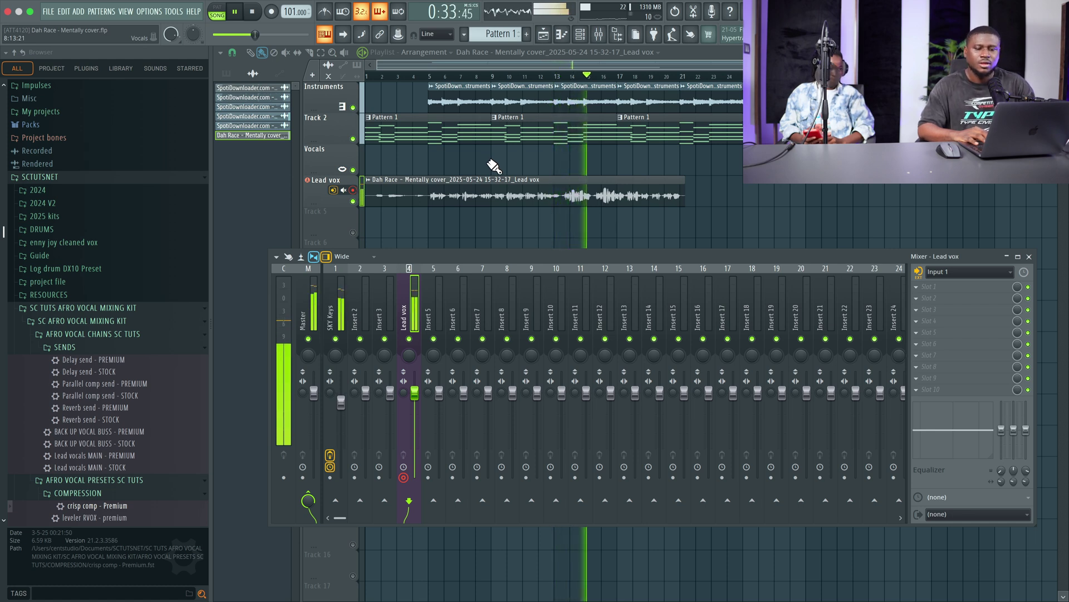
key(space)
- Move the playback position to bar 5 and load the Lead vocals MAIN - PREMIUM chain onto the Lead vox mixer track
click(431, 77)
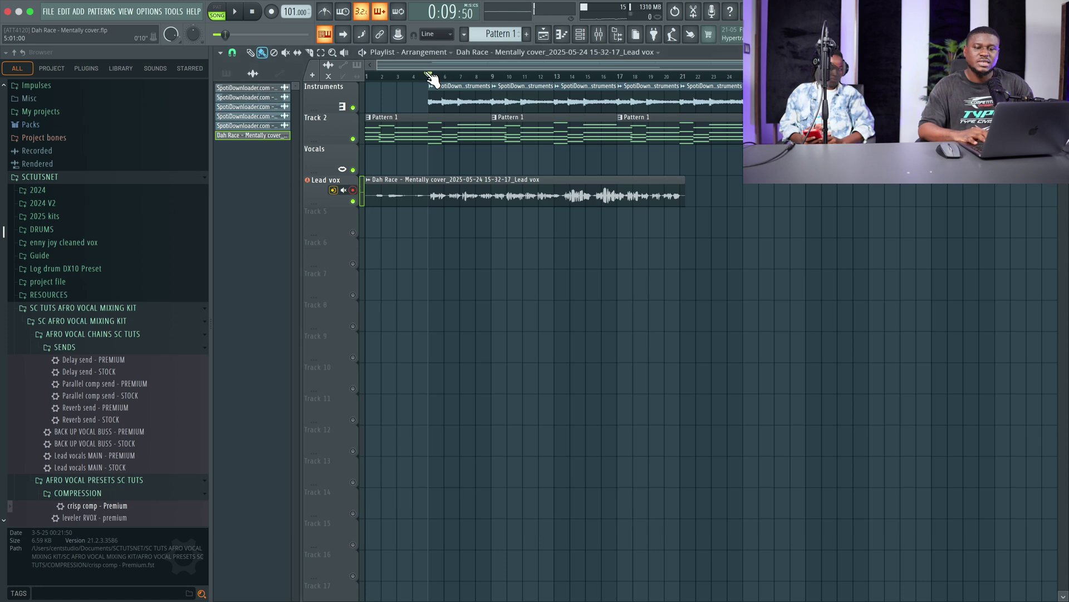
click(617, 35)
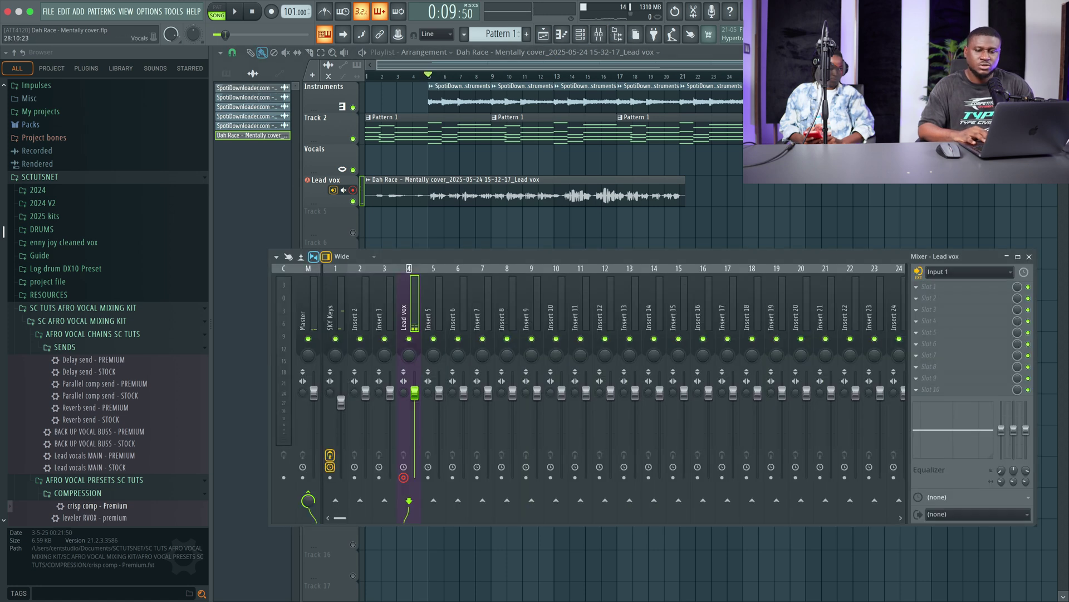
click(276, 256)
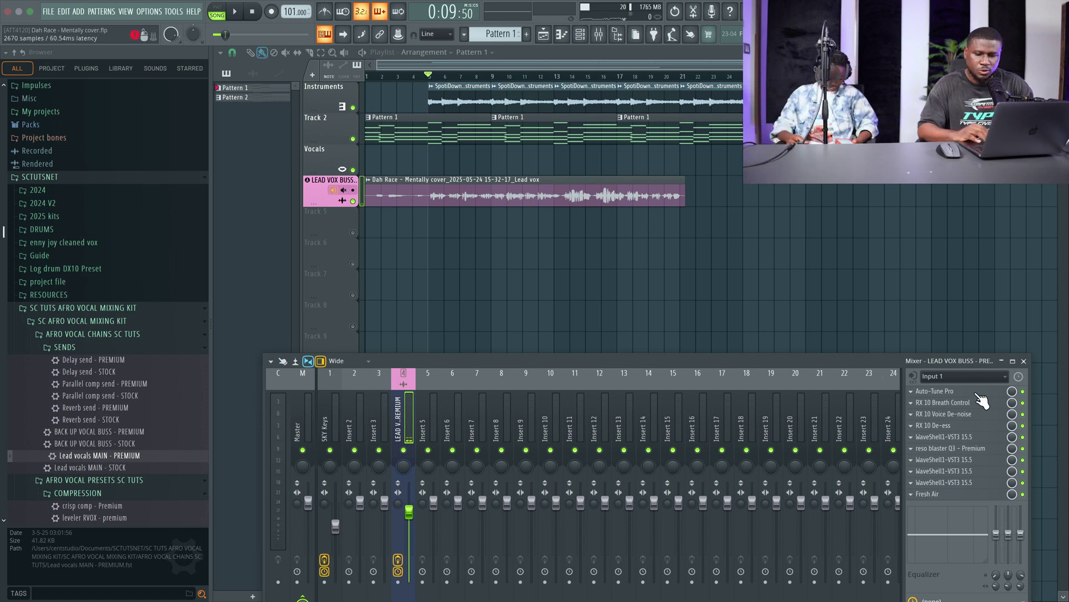
- Set Auto-Tune Pro on the lead vocal bus to key G# and scale Minor, and start playback from bar 5
click(947, 393)
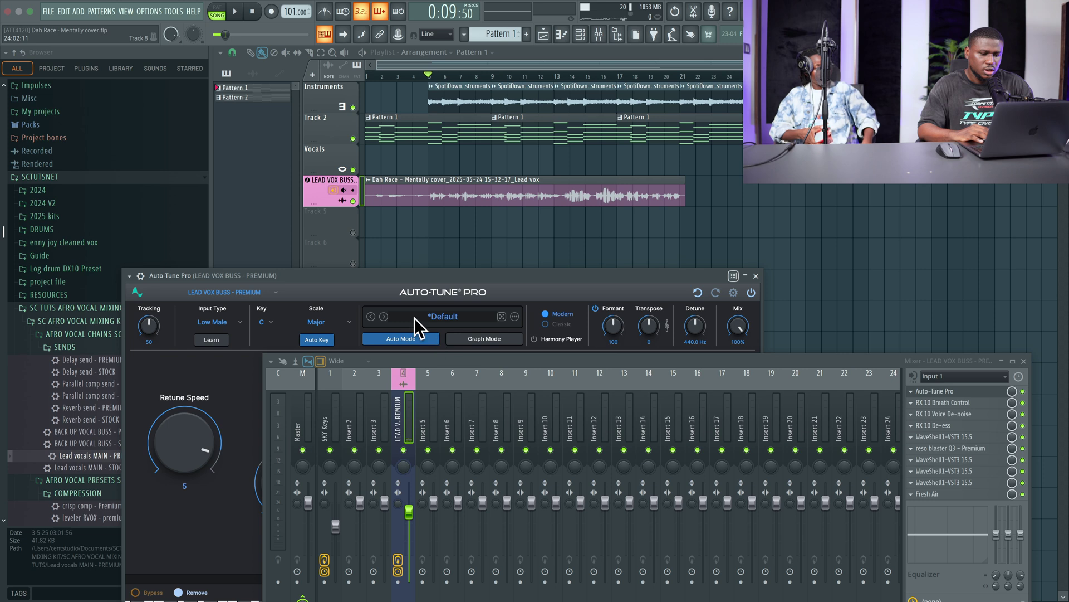
drag(423, 276, 470, 230)
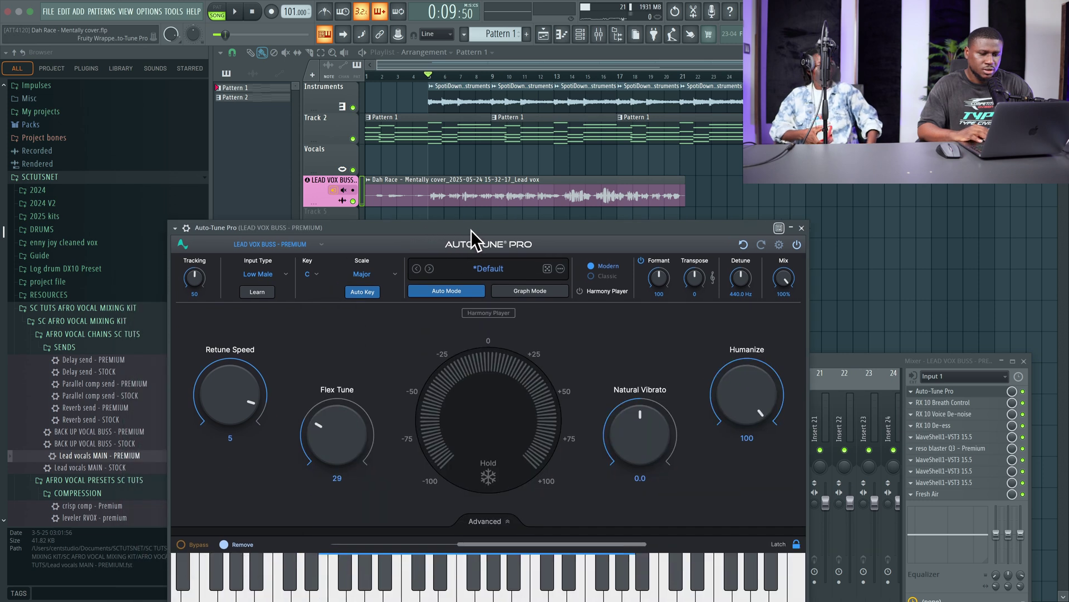
click(313, 275)
click(317, 433)
click(362, 274)
click(359, 331)
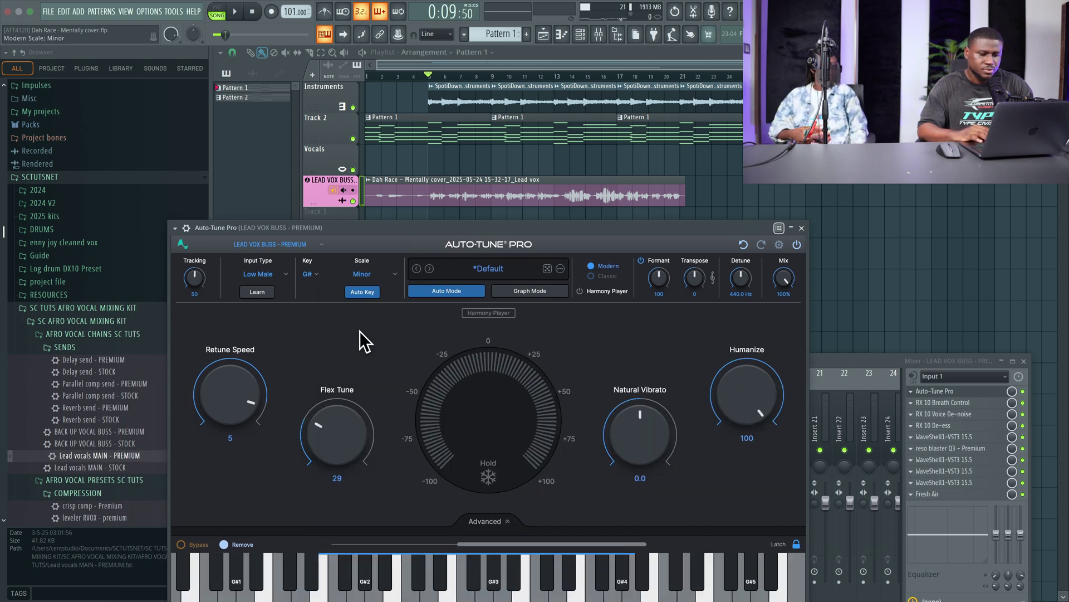
key(space)
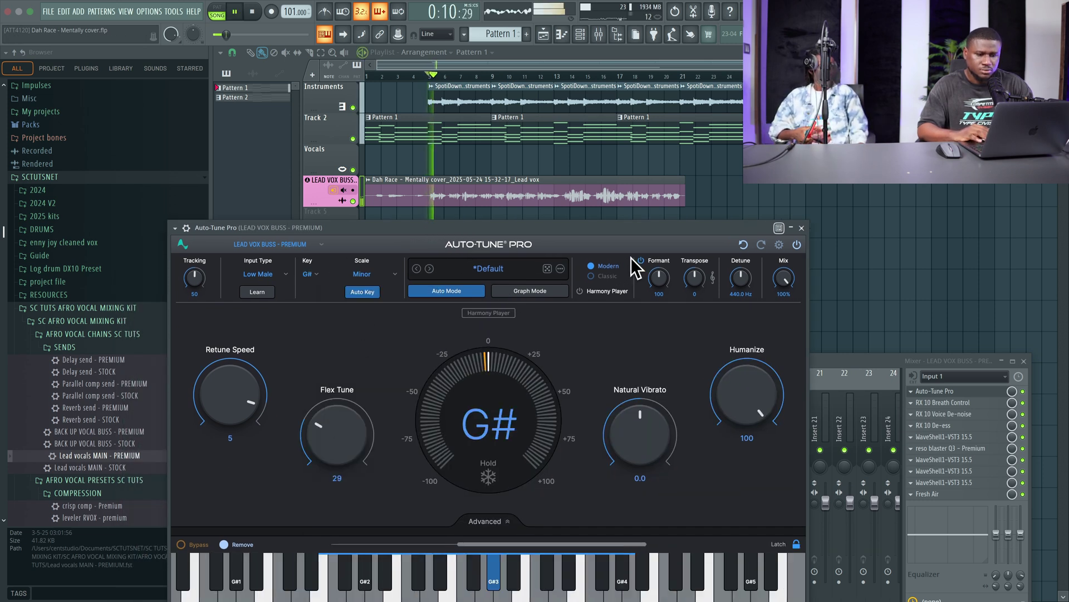
click(802, 228)
- Raise the SKY Keys fader slightly during playback and open RX 10 Breath Control on the lead vocal bus
click(333, 502)
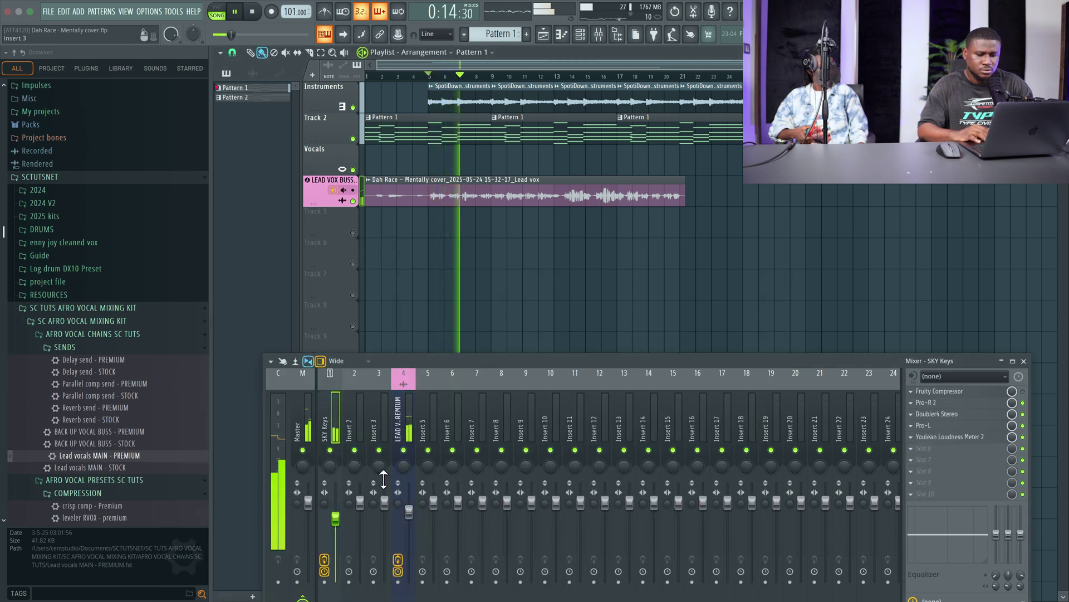
click(408, 426)
click(951, 402)
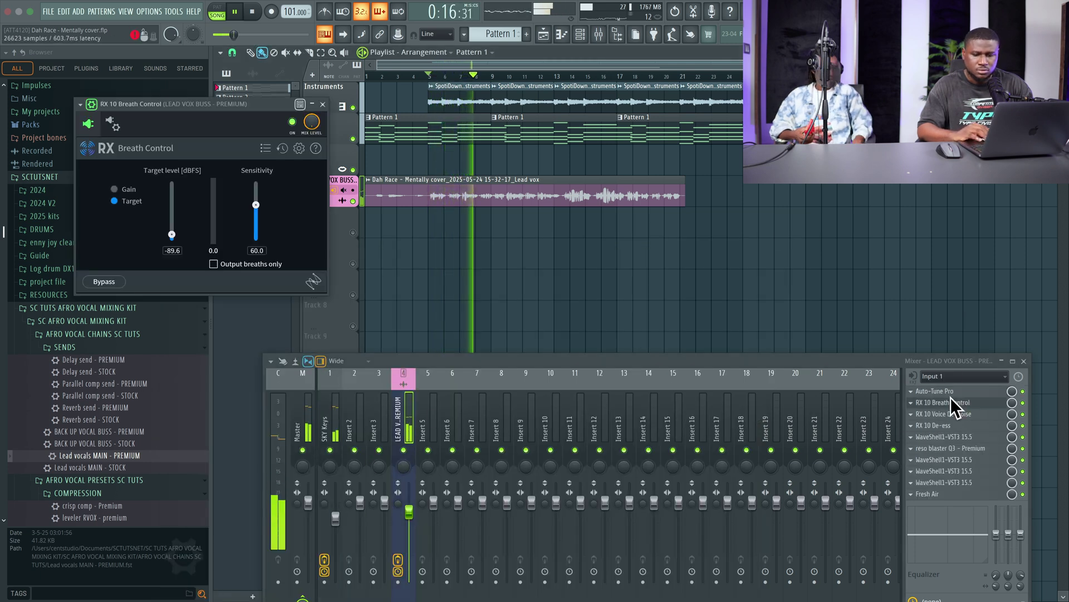
- Stop playback and set the retune speed to 15 ms in the lead vocal bus's Auto-Tune Pro
key(space)
click(943, 392)
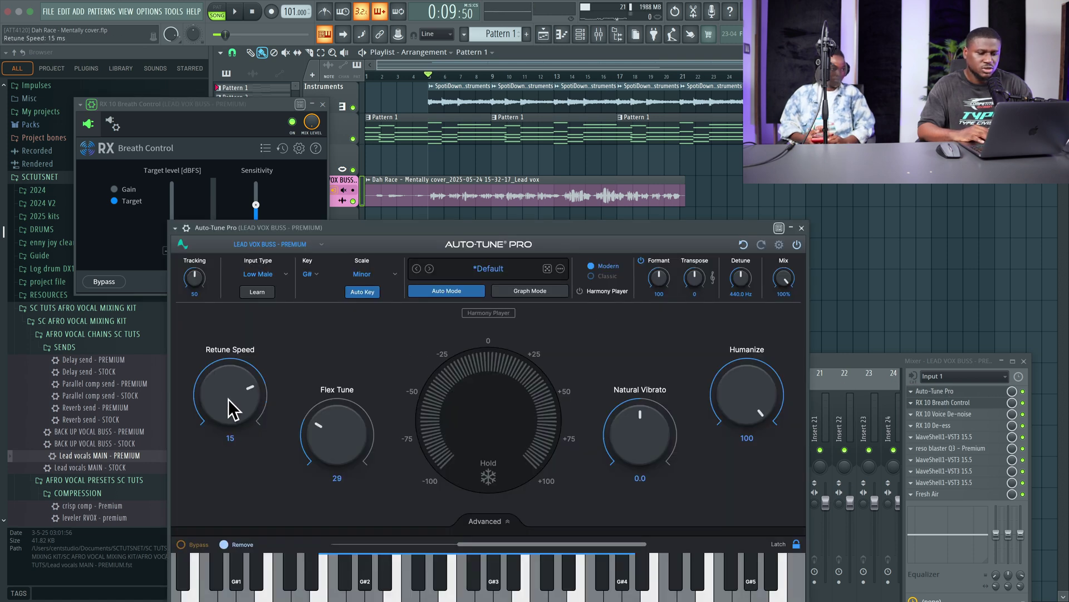
click(802, 227)
- Lower the lead vocal bus fader to about -5.2 dB during playback and save the project
drag(409, 510, 408, 523)
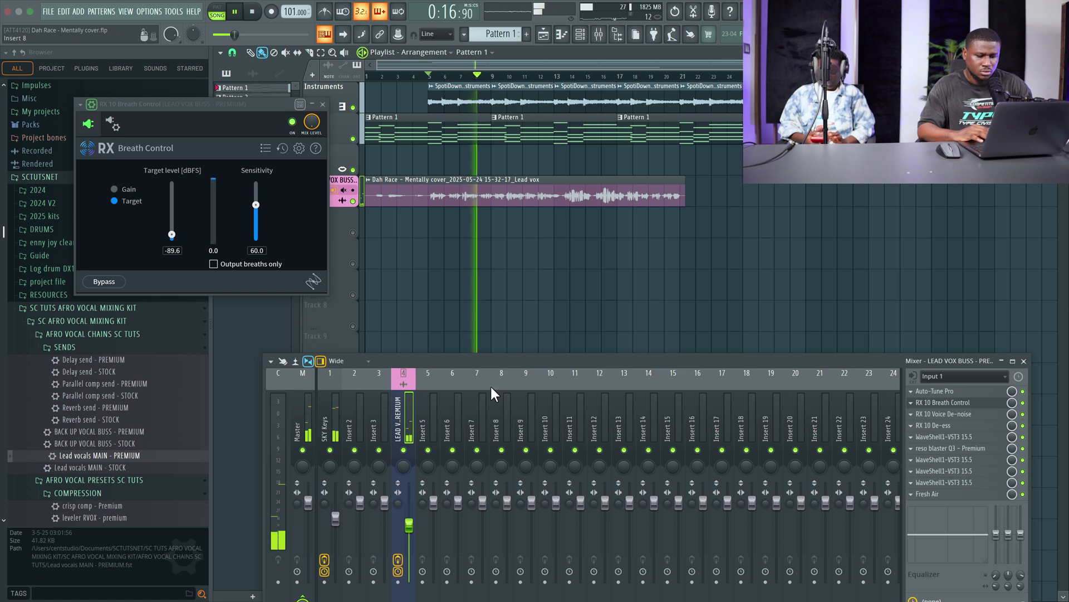
drag(507, 359, 522, 304)
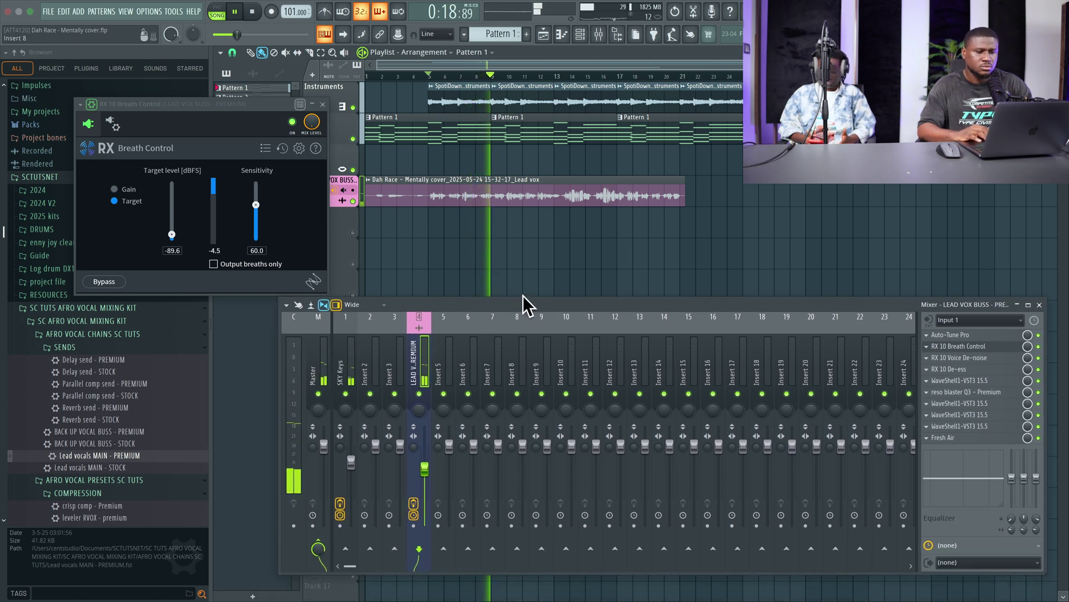
click(323, 104)
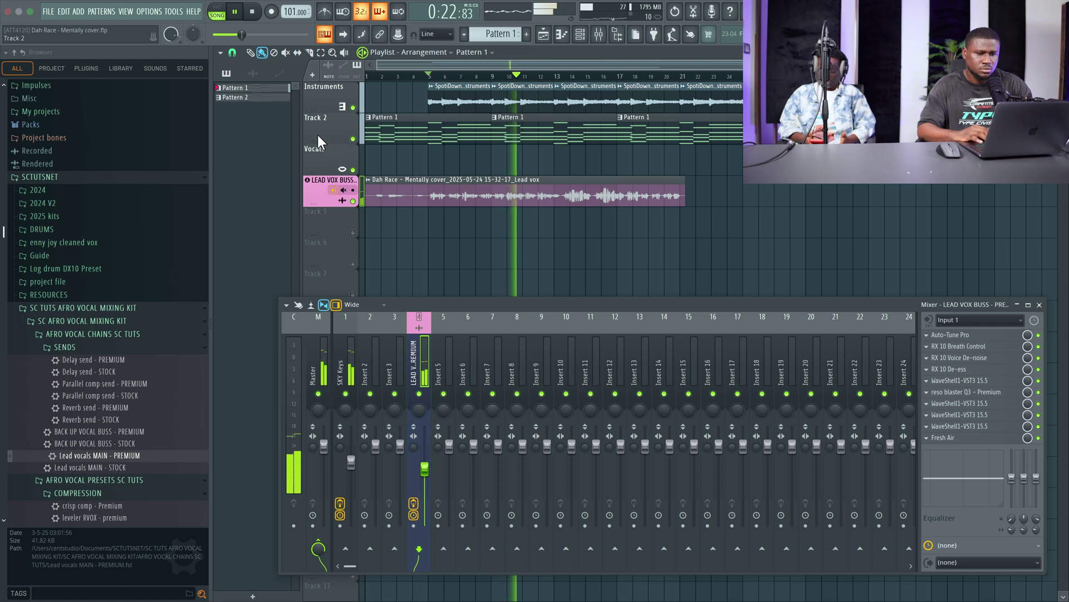
key(super+s)
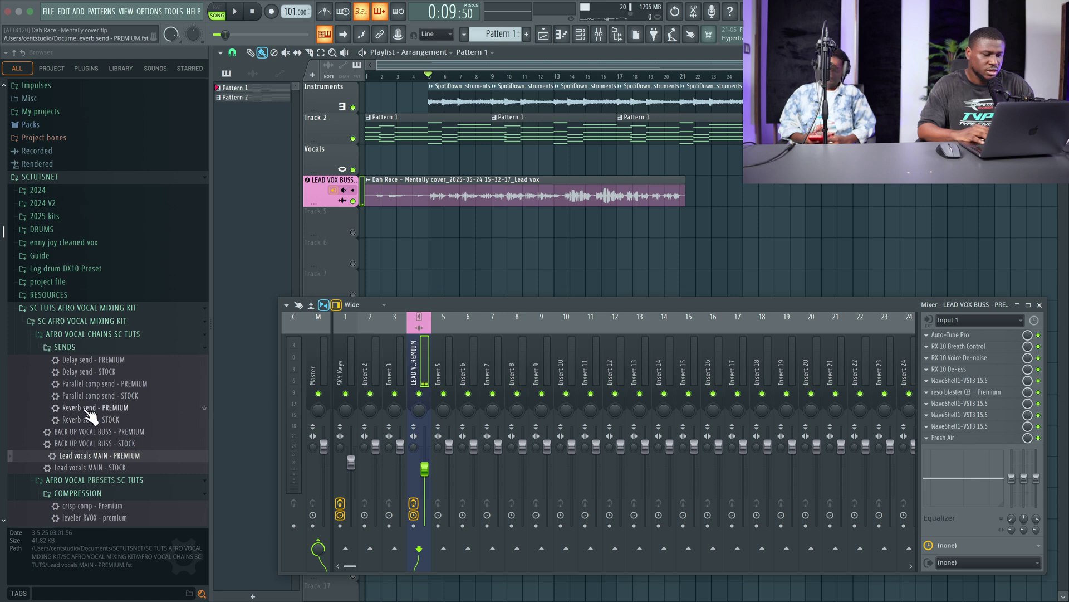
- Load the Reverb send - STOCK preset onto mixer Insert 7 and route the lead vocal bus to it, auditioning the result
drag(83, 420, 92, 420)
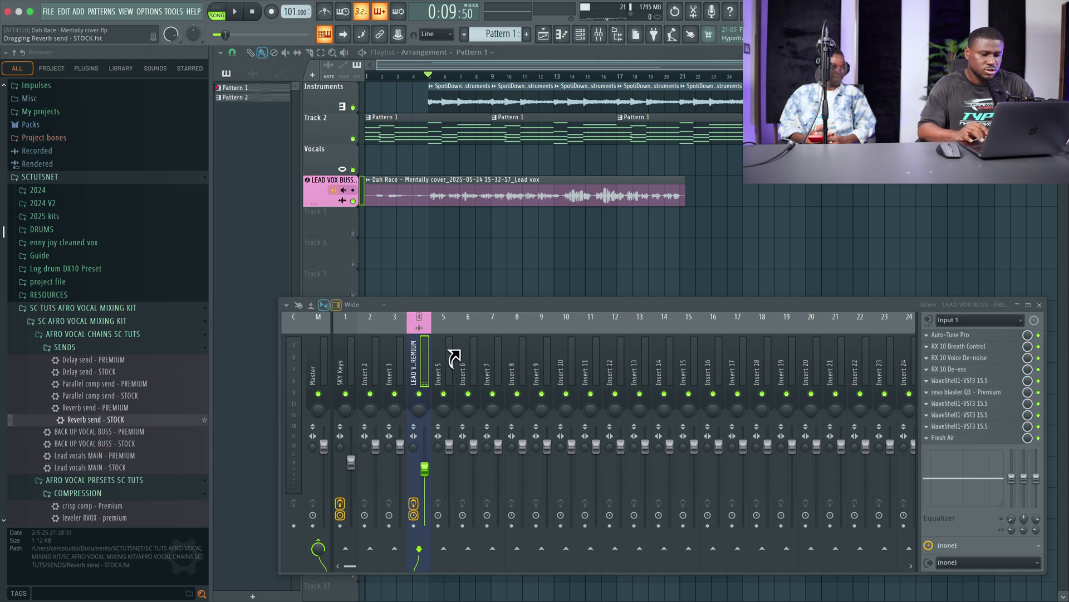
drag(480, 358, 485, 351)
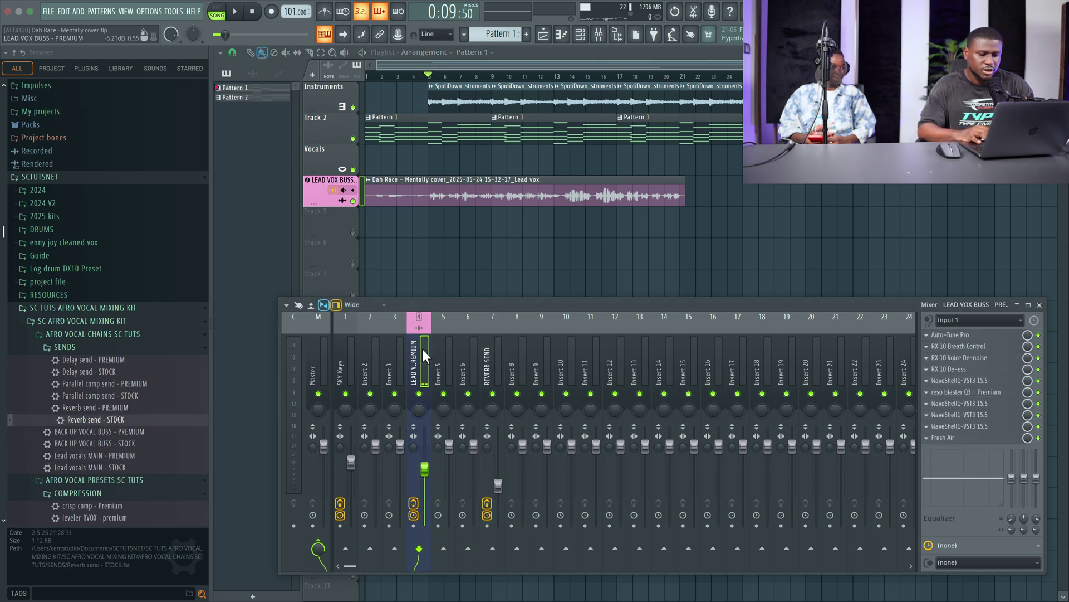
click(493, 551)
key(space)
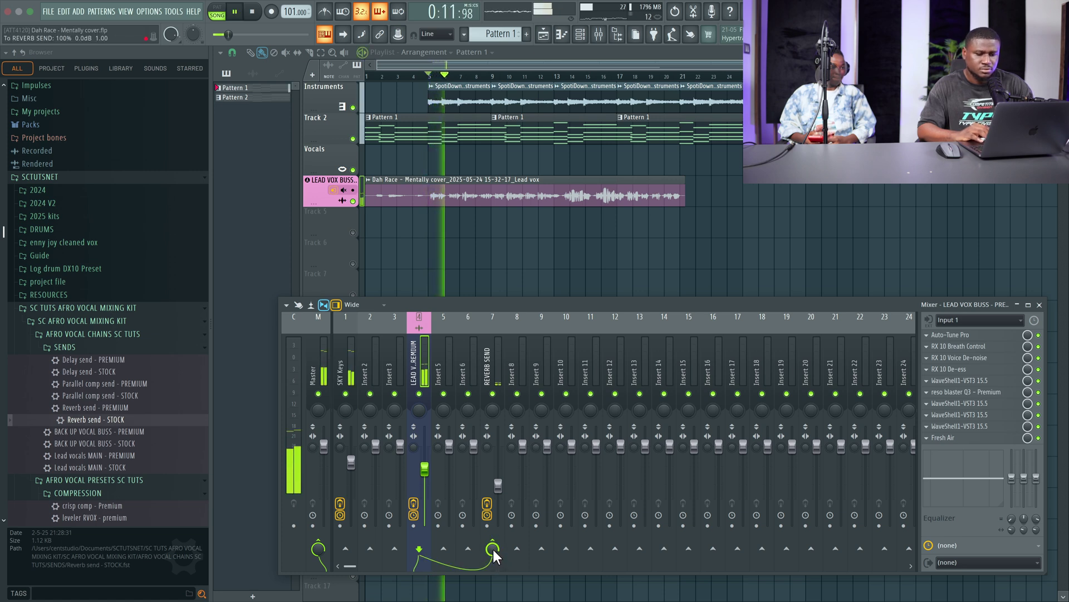
- Raise the reverb send fader slightly during playback, reselect the lead vocal bus and stop playback
drag(498, 484, 498, 478)
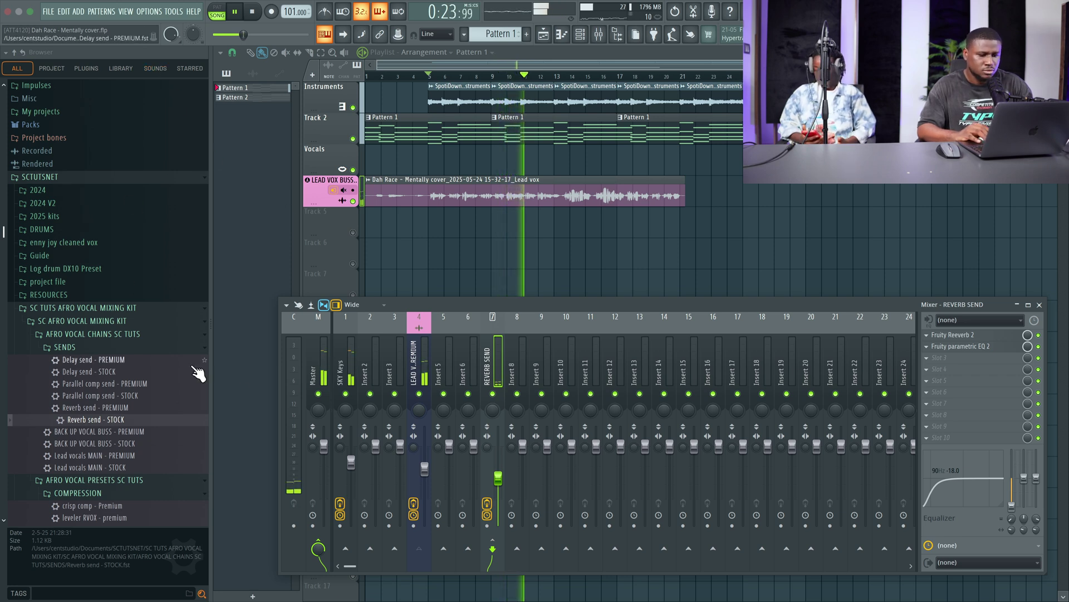
click(417, 362)
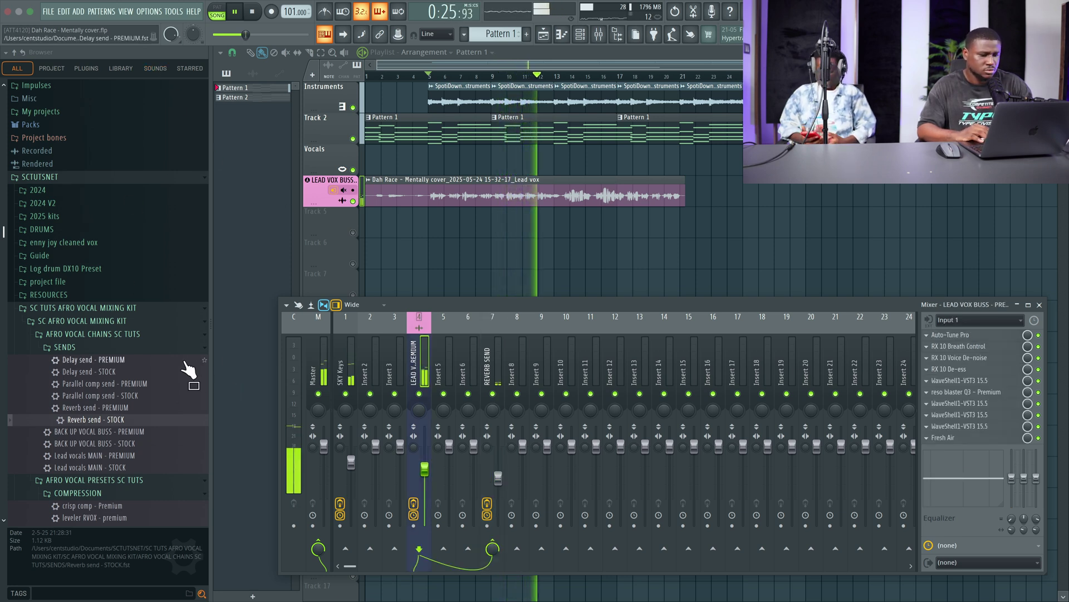
key(space)
- Load the Delay send - STOCK preset onto mixer Insert 8 and route the lead vocal bus to it
mouse_move(106, 419)
mouse_down()
mouse_move(105, 433)
mouse_move(91, 425)
mouse_up()
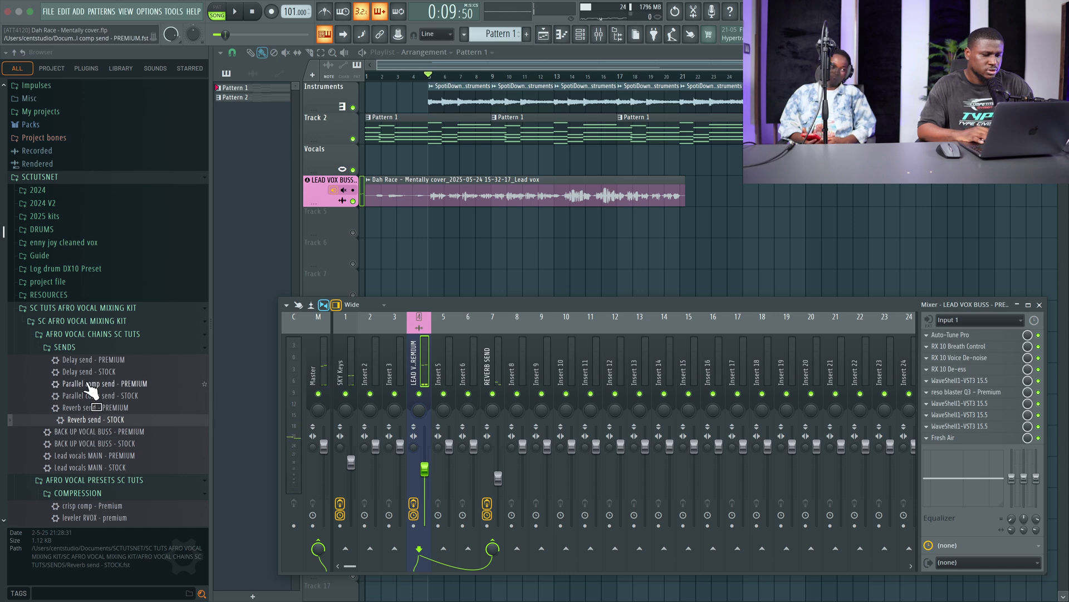
drag(86, 371, 211, 378)
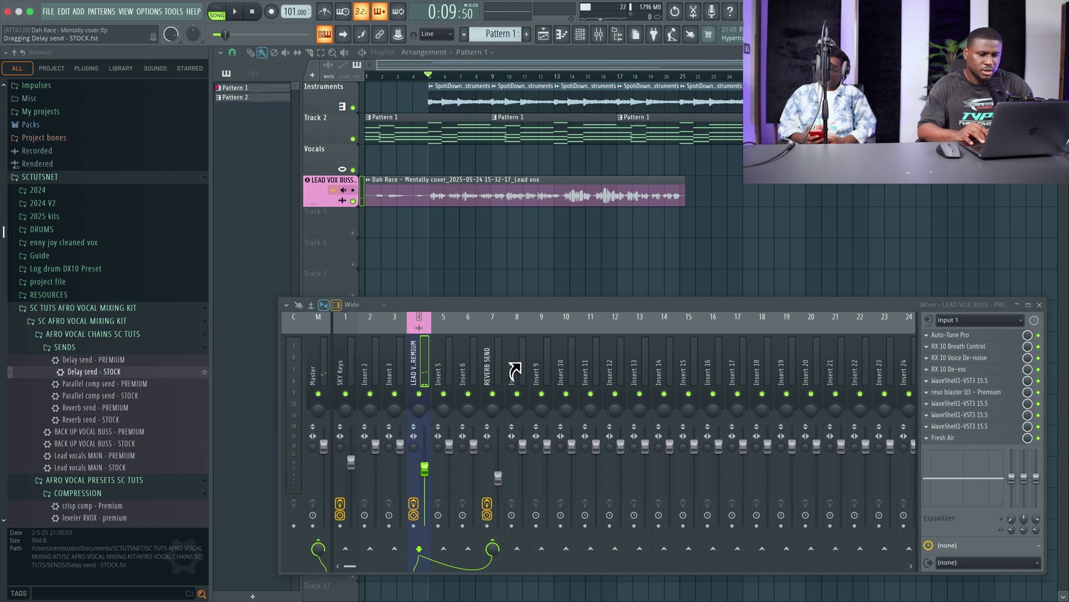
drag(513, 369, 519, 362)
click(418, 356)
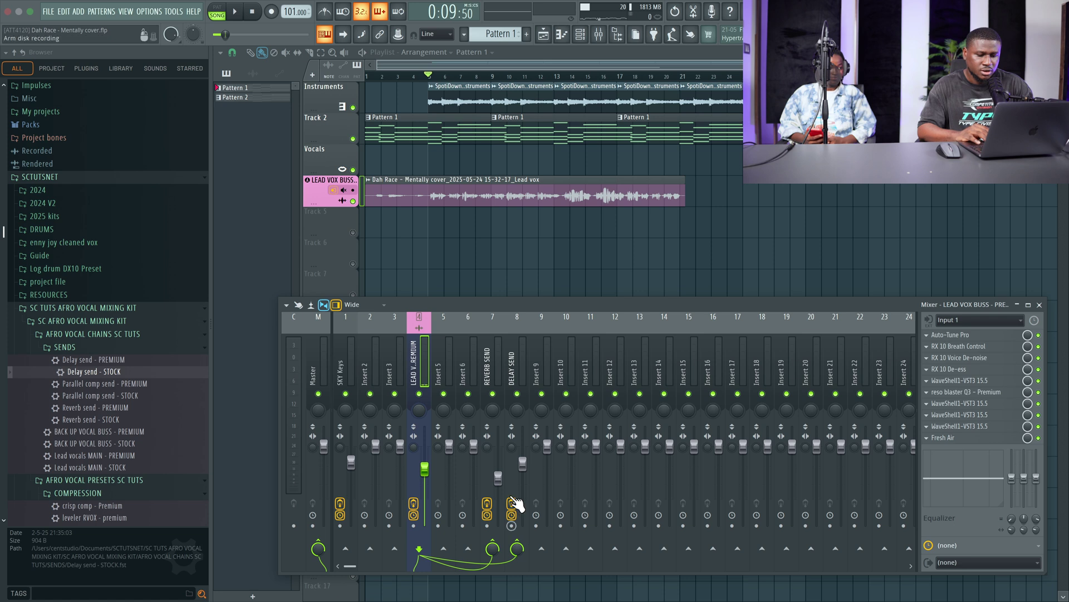
- Set the delay send's Fruity Limiter sidechain input to LEAD VOX BUSS - PREMIUM and save the project
click(517, 358)
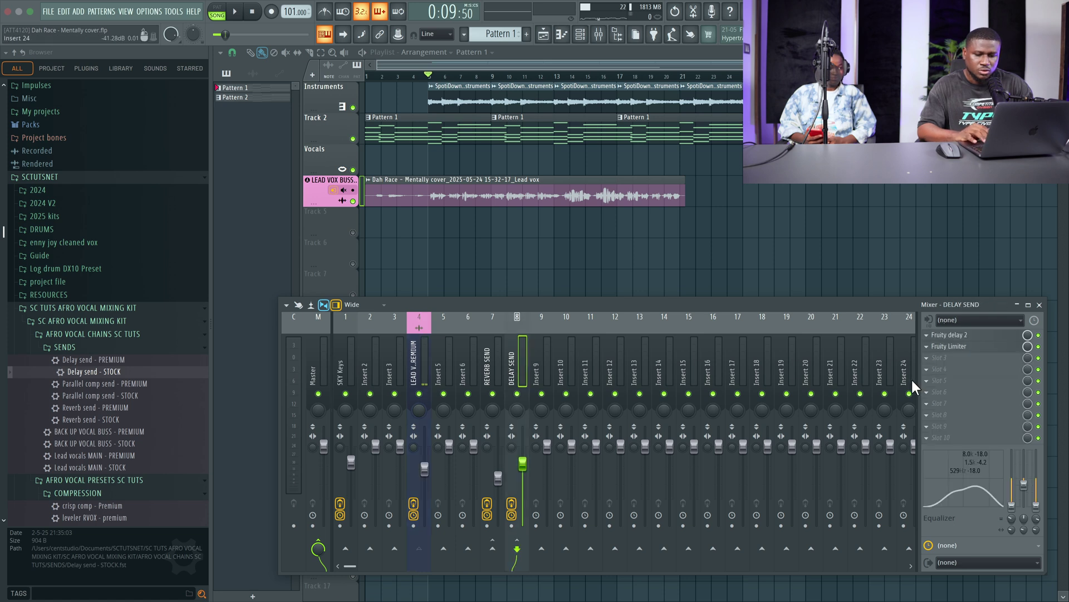
click(959, 347)
click(417, 236)
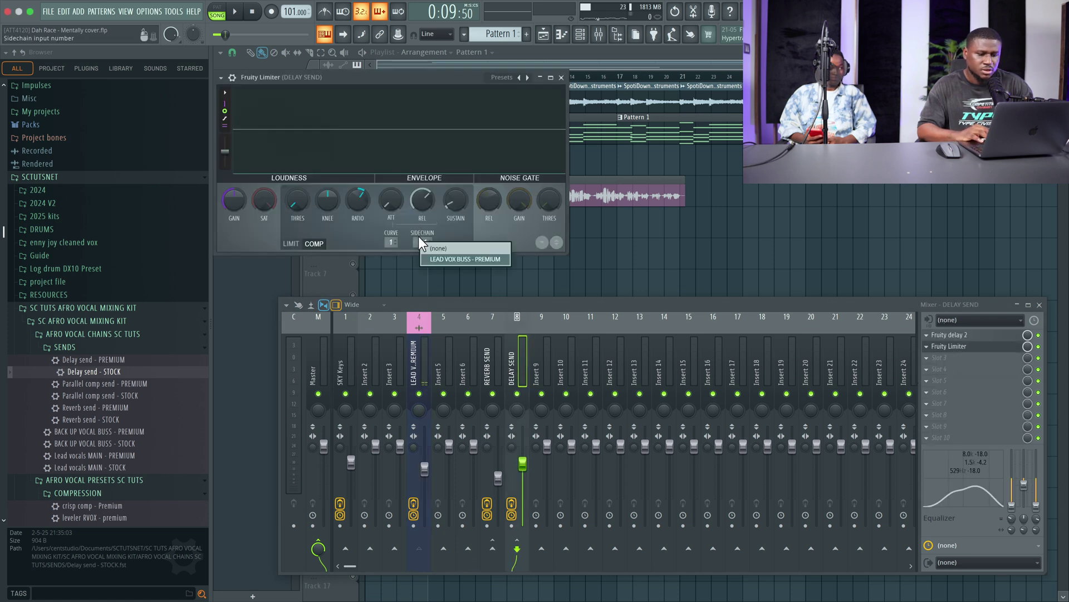
click(562, 77)
click(562, 78)
key(ctrl+s)
- Raise the compression ratio in the delay send's Fruity Limiter to about 2.3:1 during playback, then audition the delay
key(space)
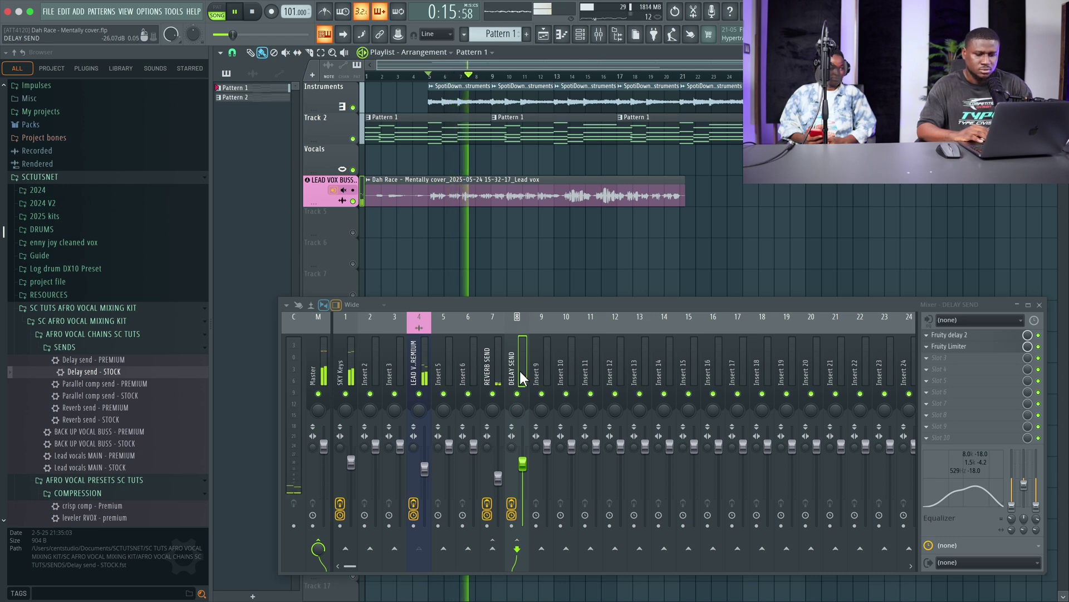
click(962, 345)
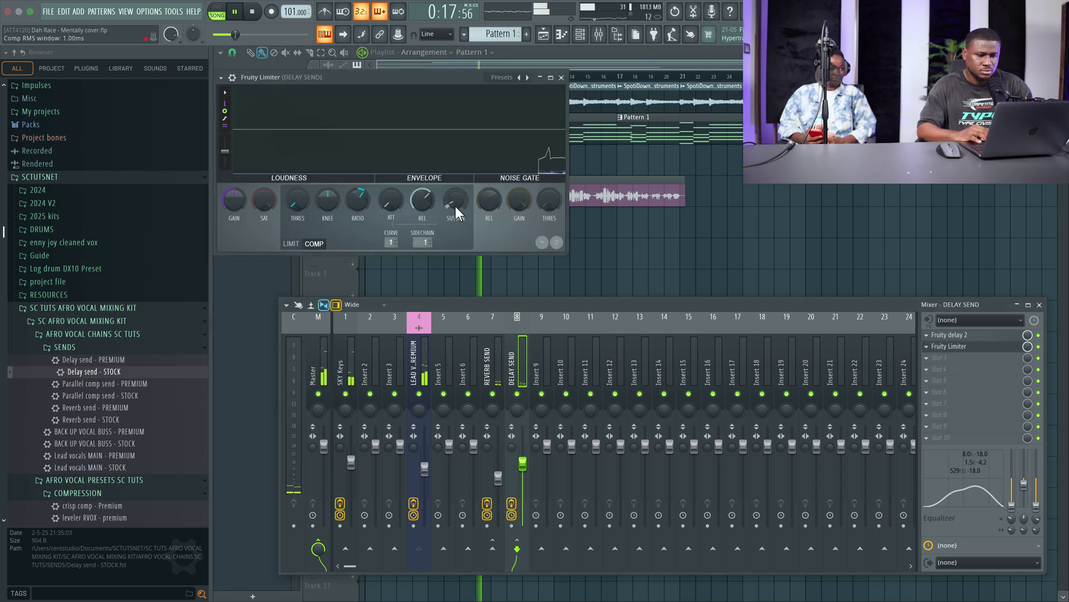
drag(369, 207, 369, 192)
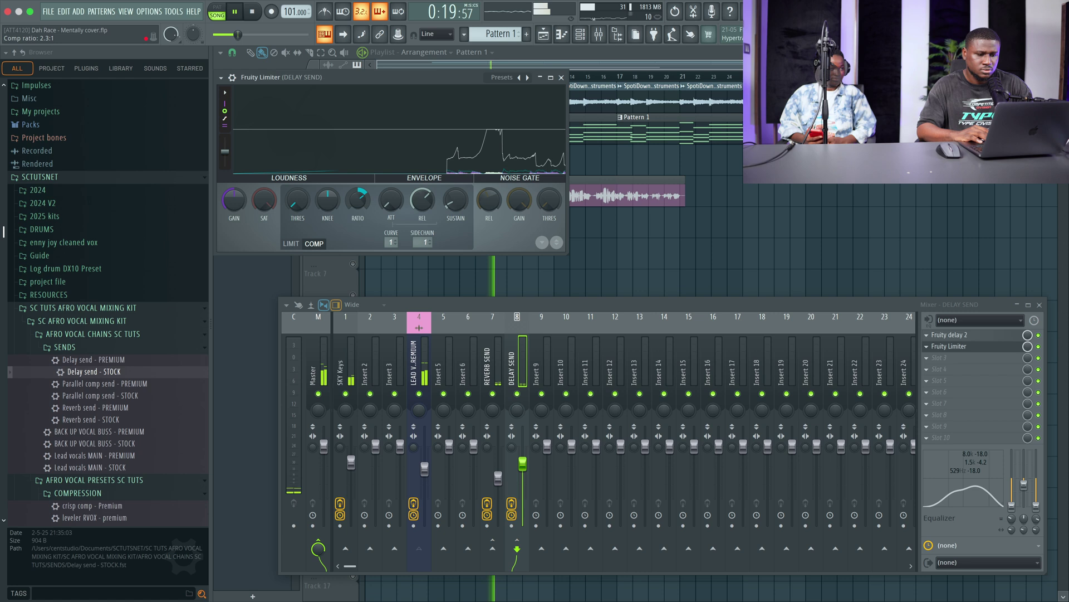
click(560, 77)
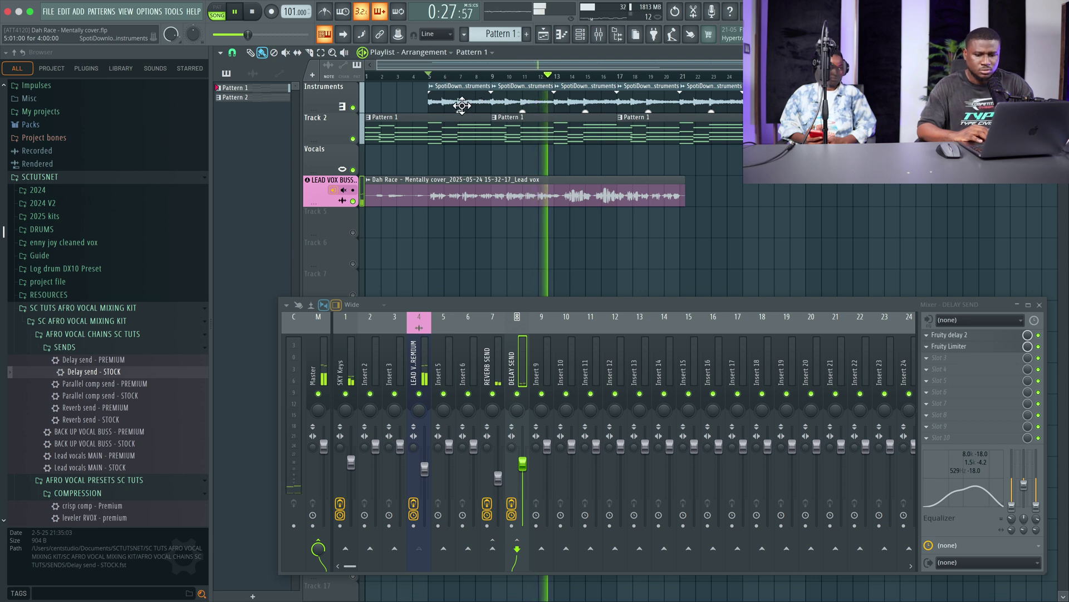
key(space)
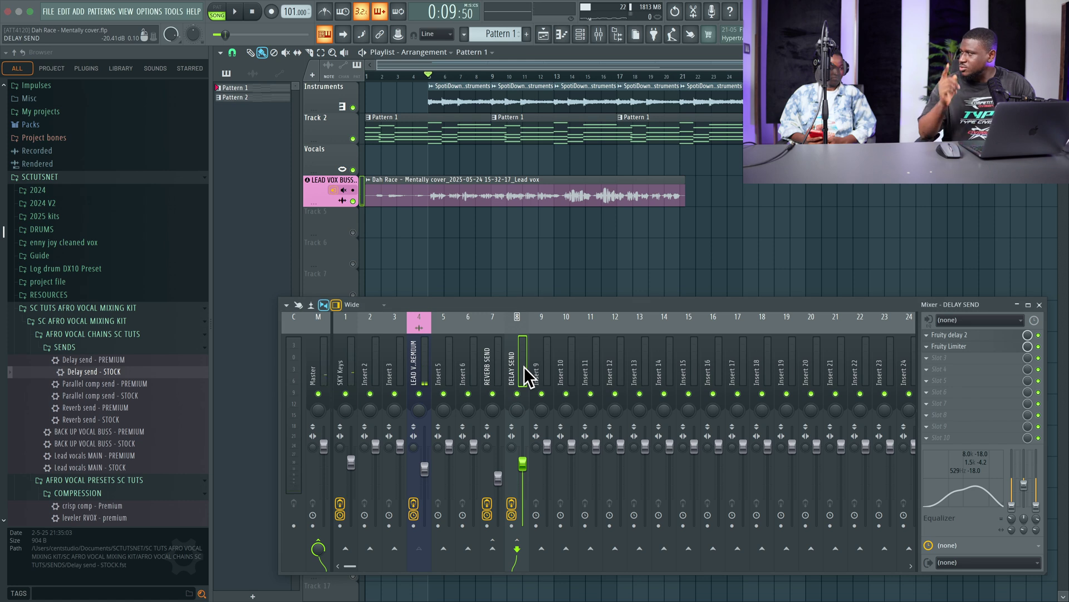
- Turn off the delay send and review the buffer length in the audio device settings
key(space)
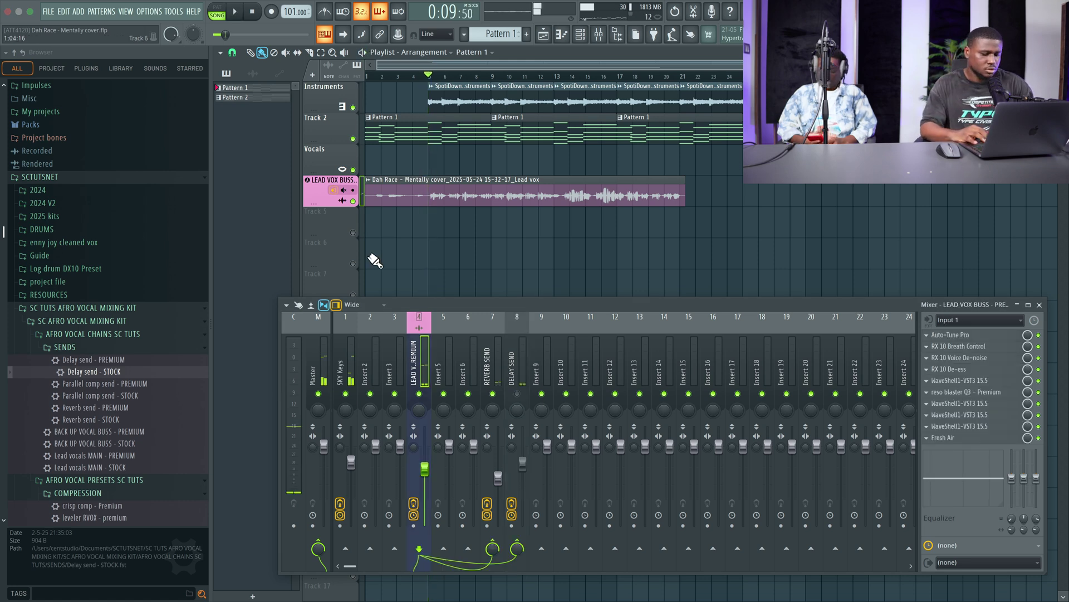
click(142, 12)
click(158, 42)
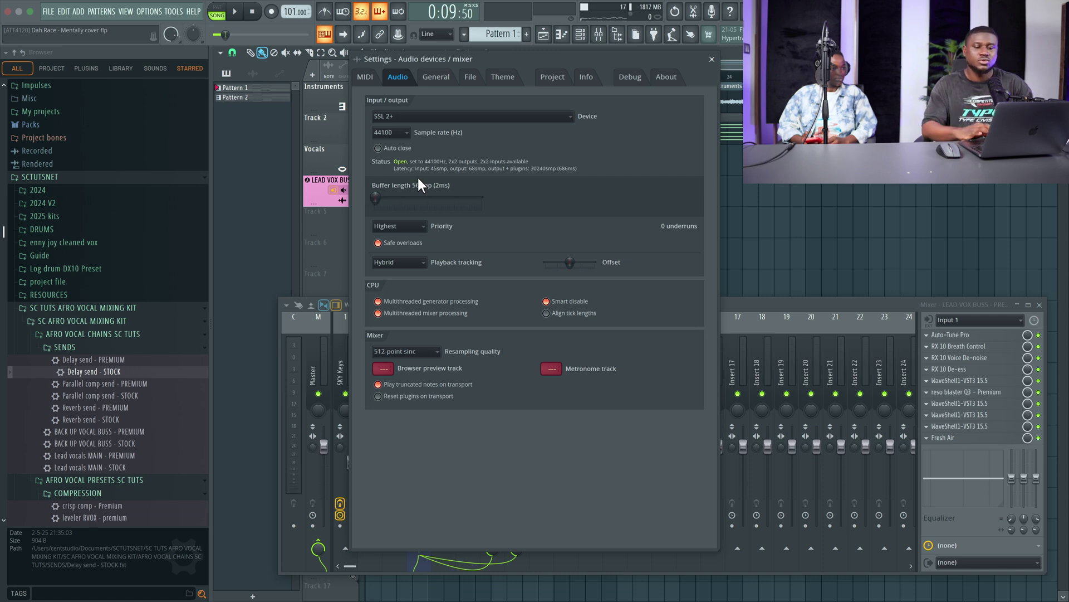
click(712, 59)
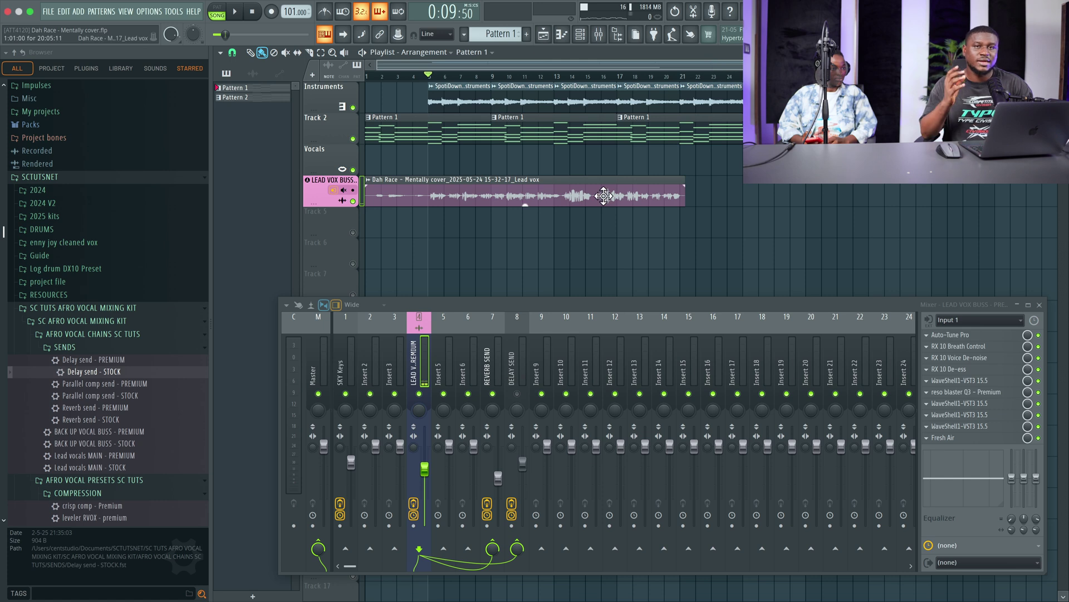
key(space)
key(space)
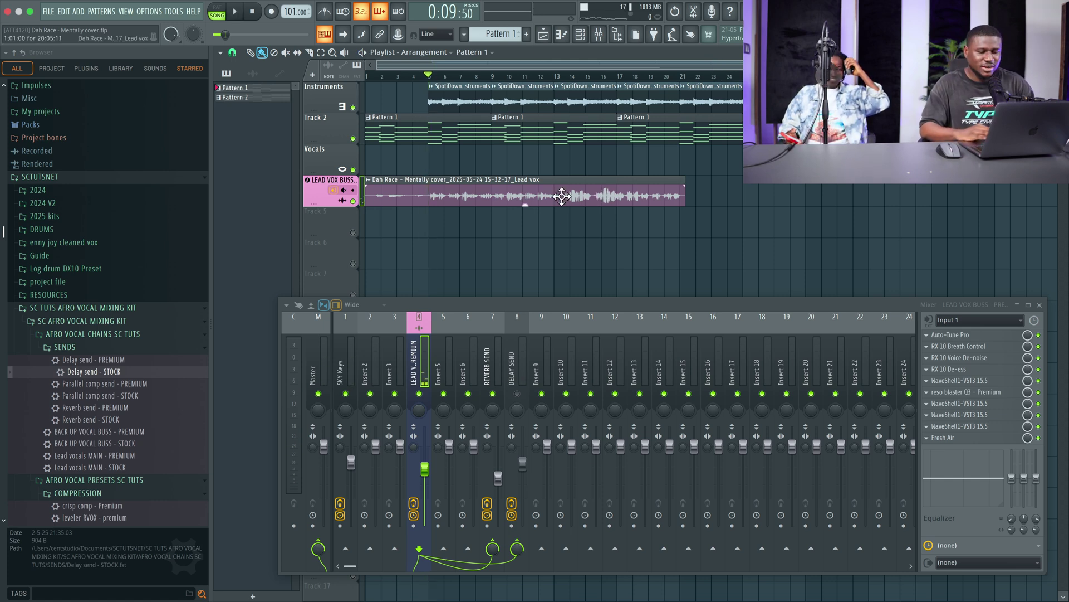
- Delete the existing lead vocal clip and record a new take on the lead vocal track with the metronome on
right_click(562, 196)
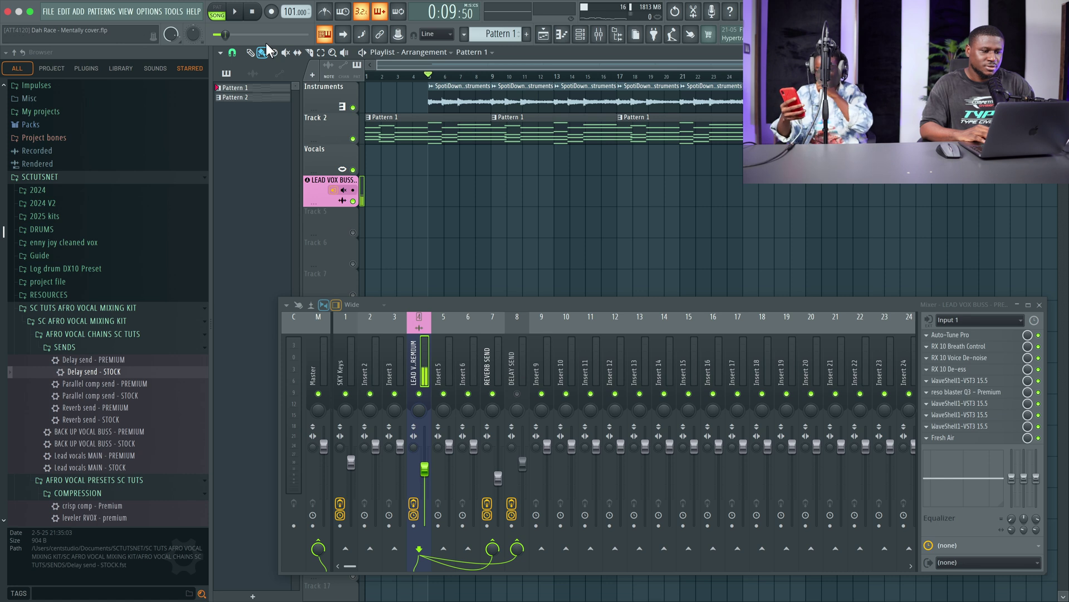
click(271, 11)
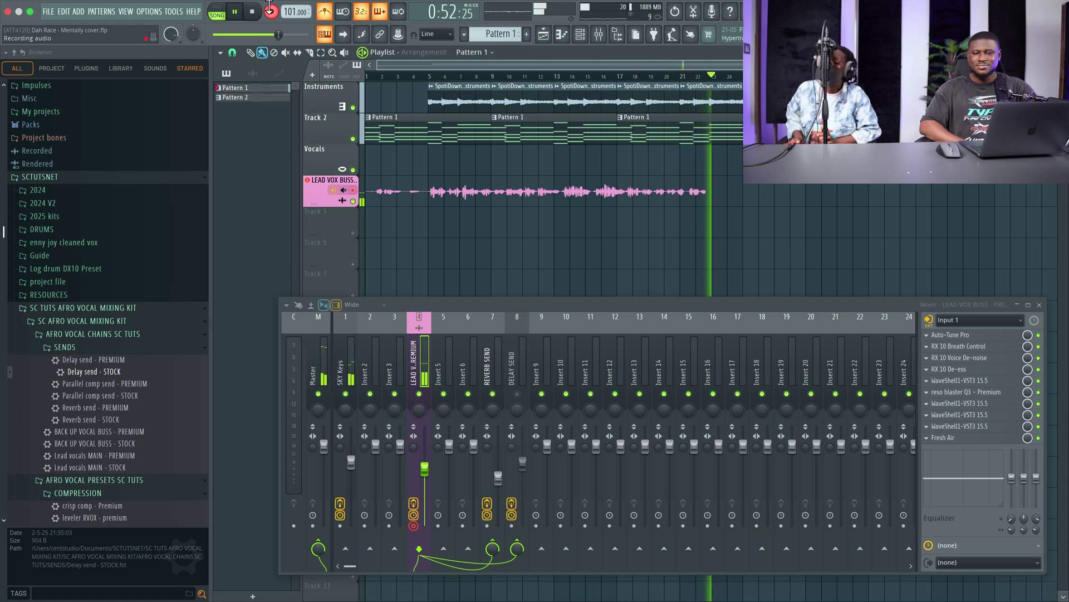
click(269, 8)
- Turn off the metronome, save the project and raise the lead vocal bus fader slightly while auditioning the new take
click(325, 12)
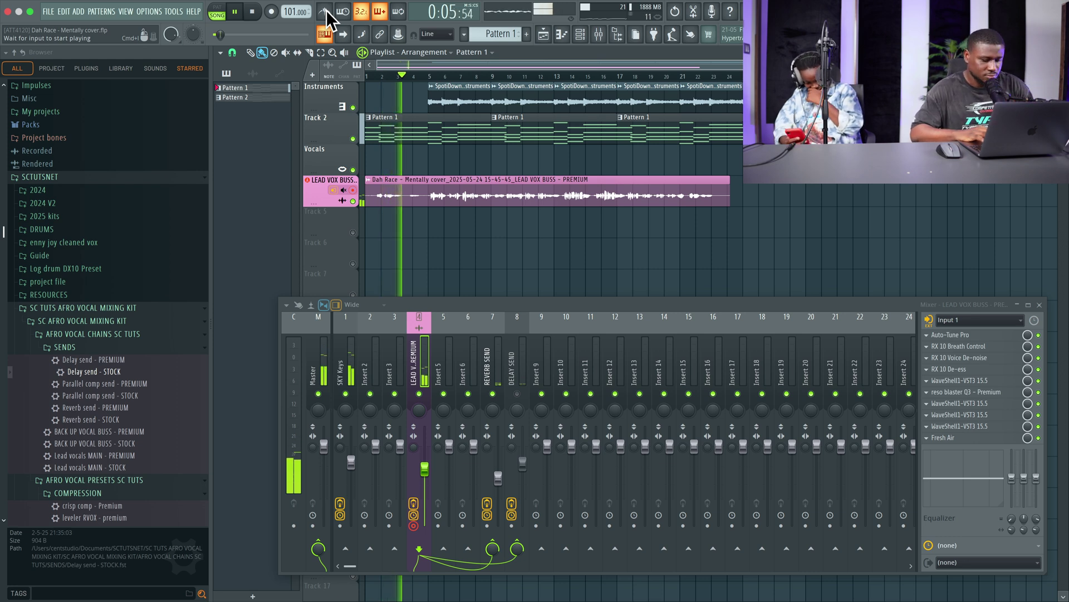
key(super+s)
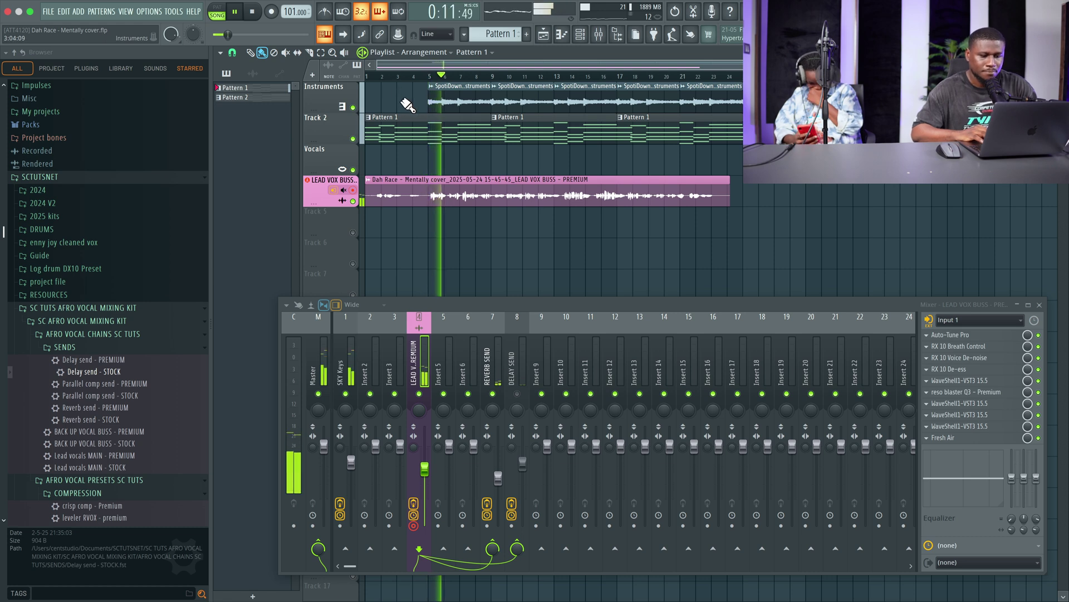
drag(424, 468, 425, 458)
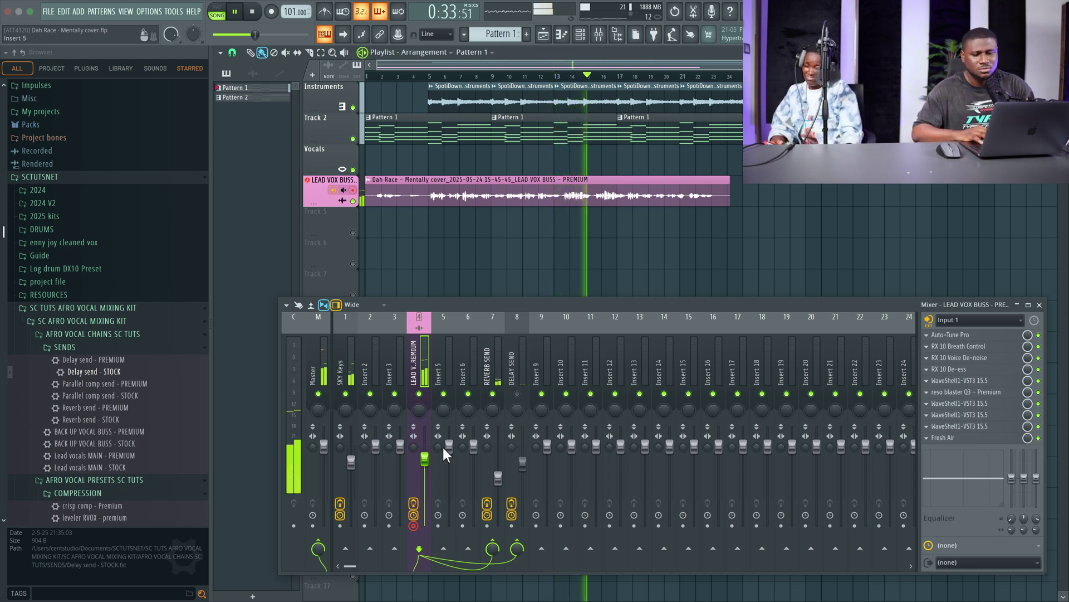
key(space)
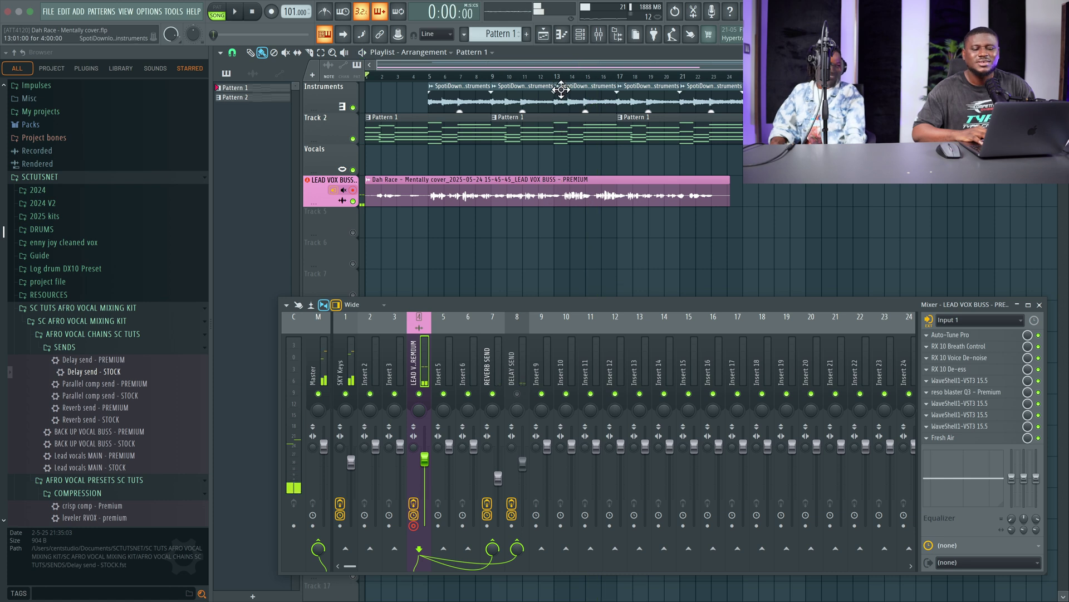
- Record a replacement vocal take on the second lead vocal track from about bar 13 to bar 17 and audition it
key(space)
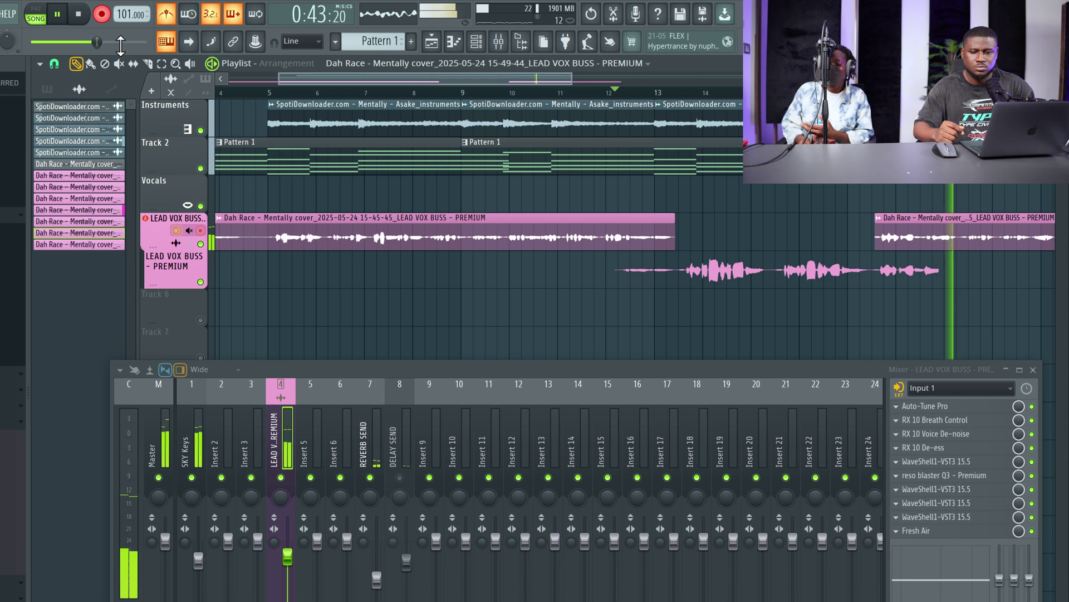
key(space)
key(space)
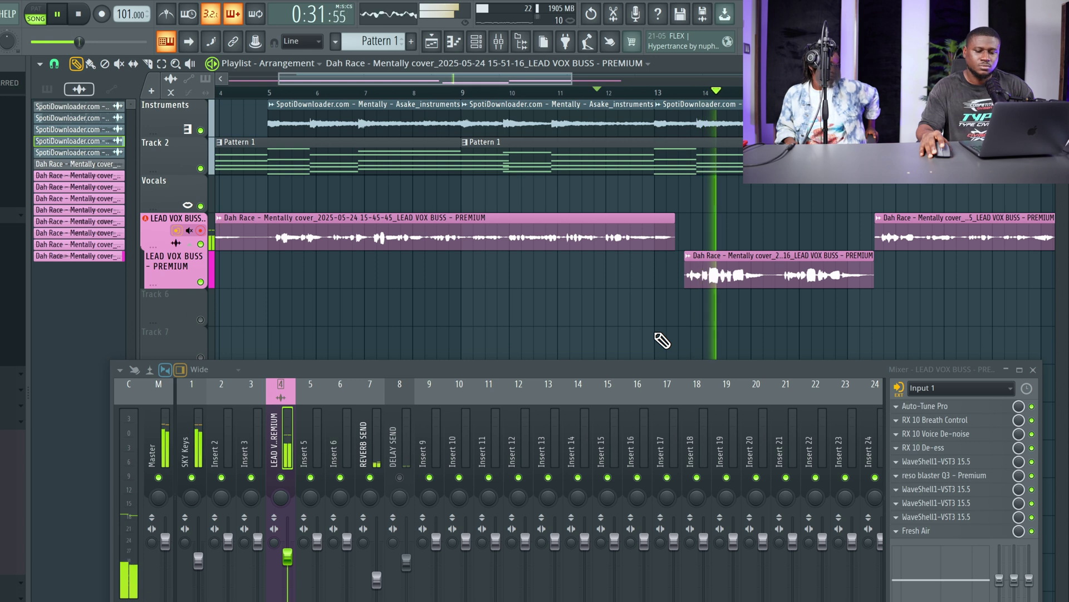
scroll(693, 358, down, 1)
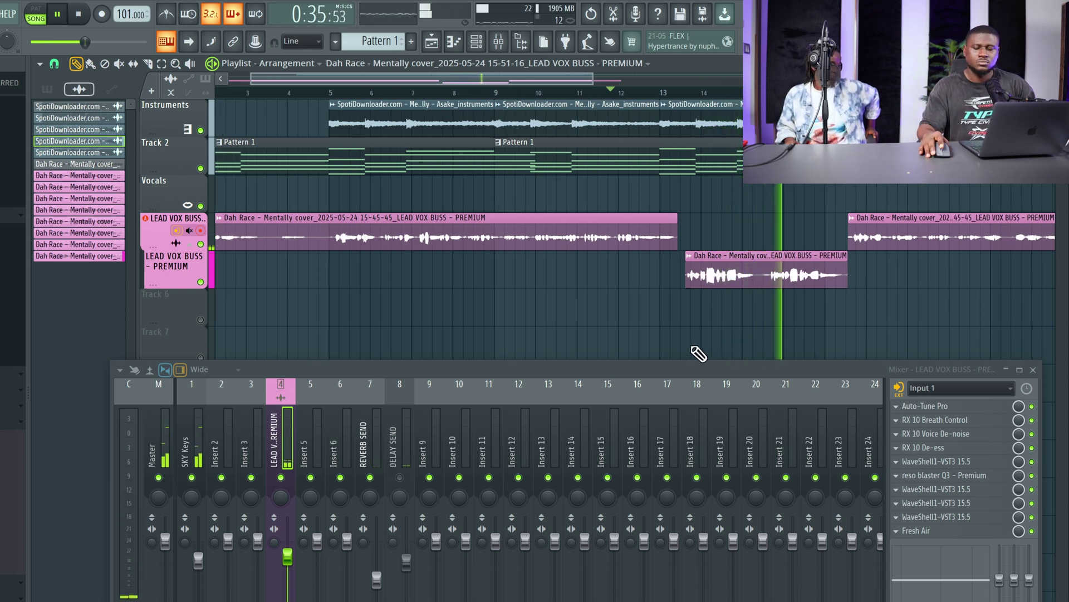
scroll(720, 347, down, 1)
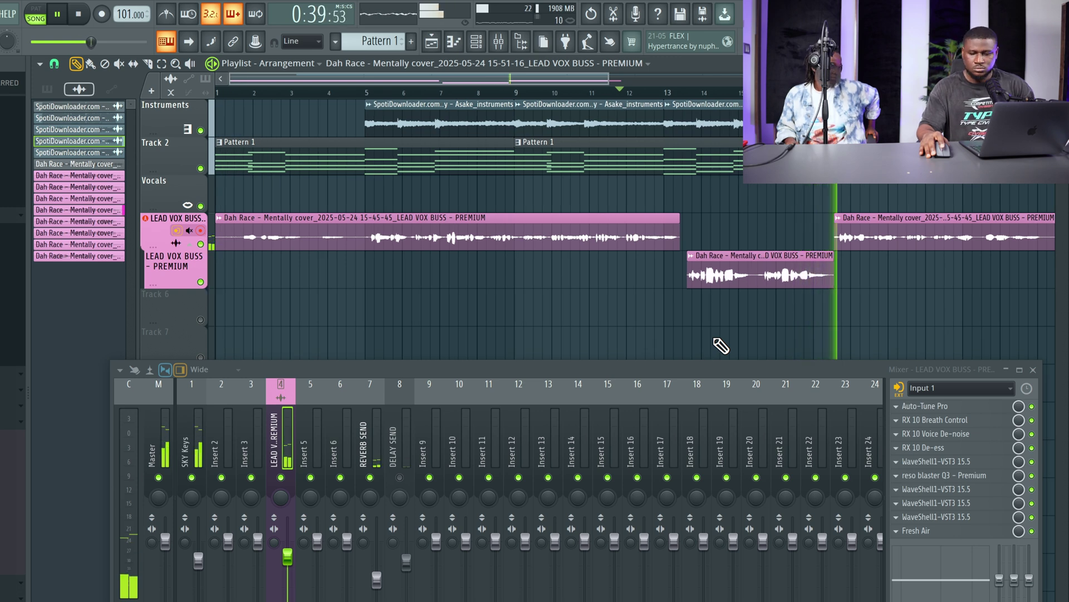
scroll(720, 347, down, 1)
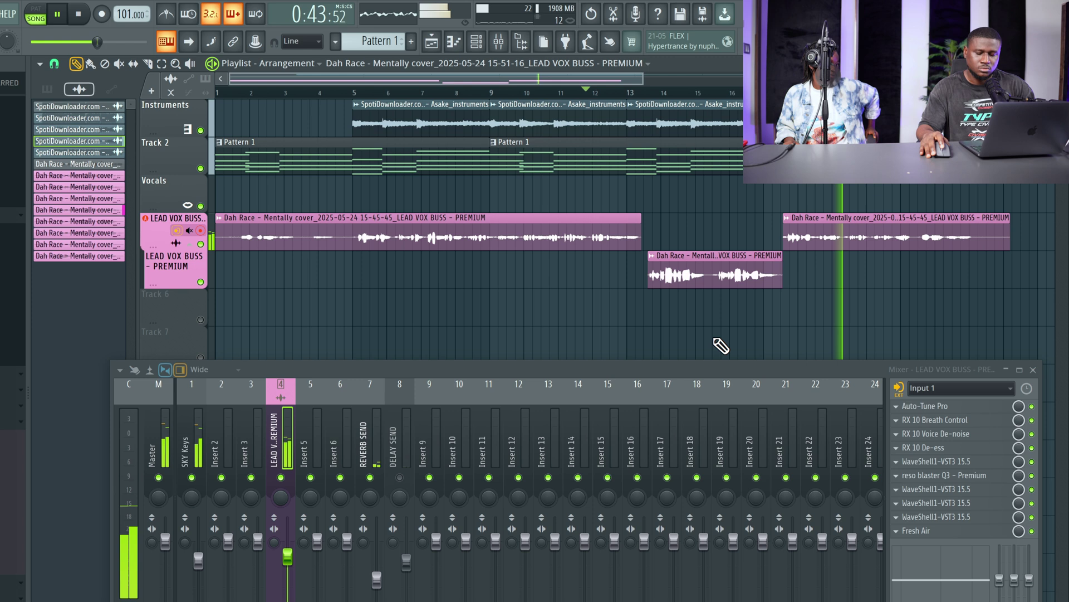
scroll(721, 346, down, 1)
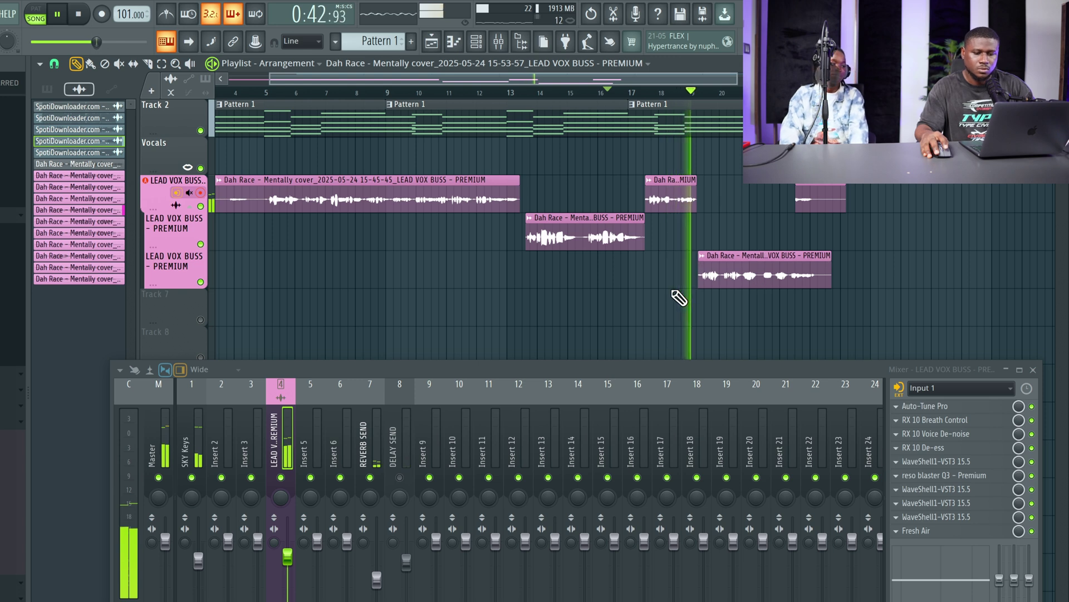
- Audition the third-track vocal take from about bar 16, delete the leftover clip above its end and replay from near bar 5
click(600, 91)
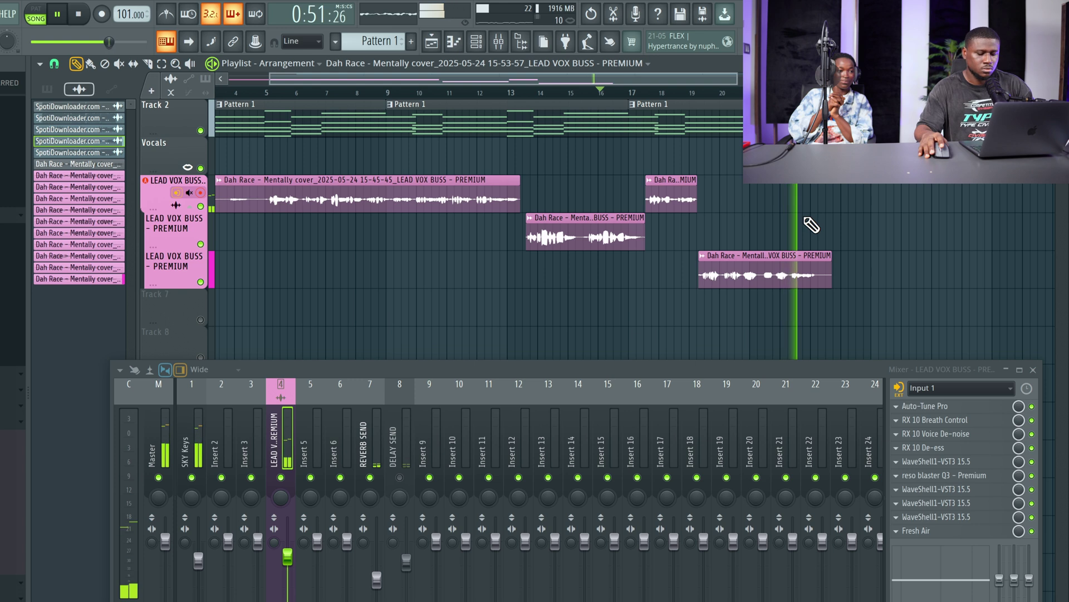
scroll(816, 224, down, 1)
scroll(817, 222, down, 3)
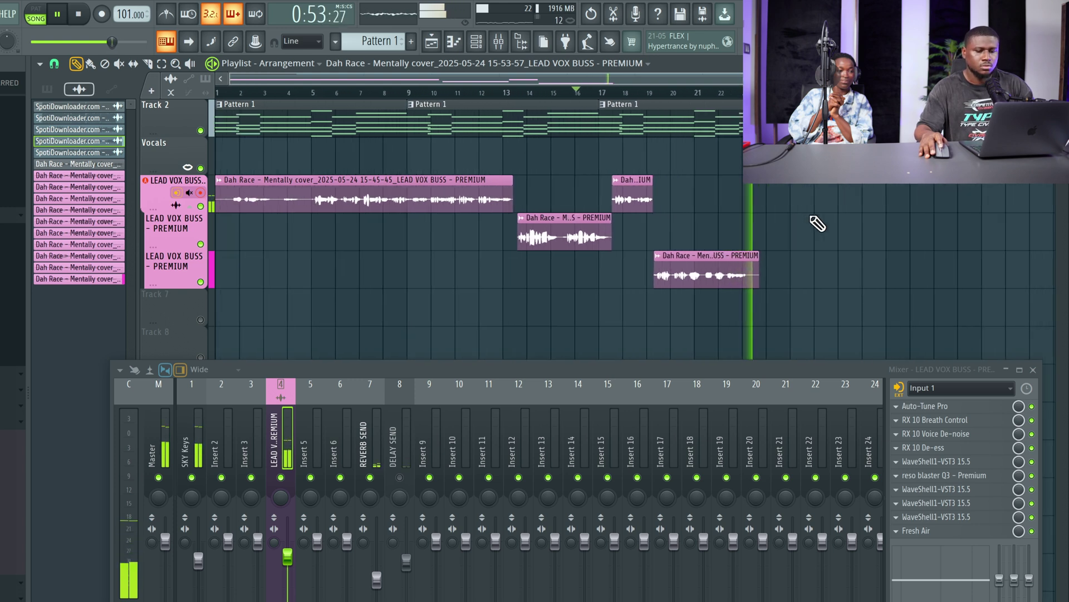
key(space)
key(space)
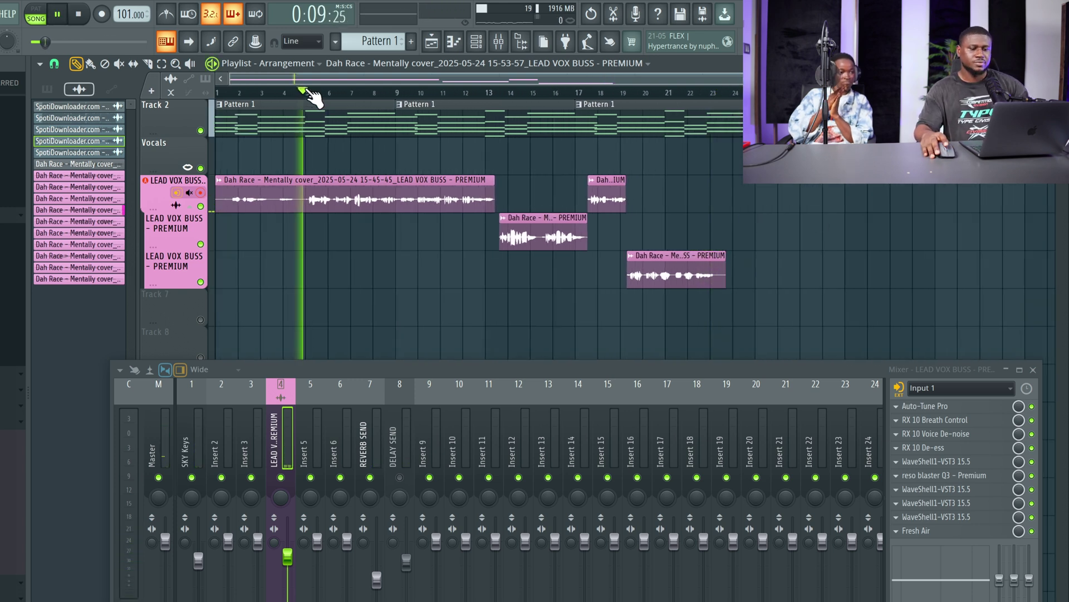